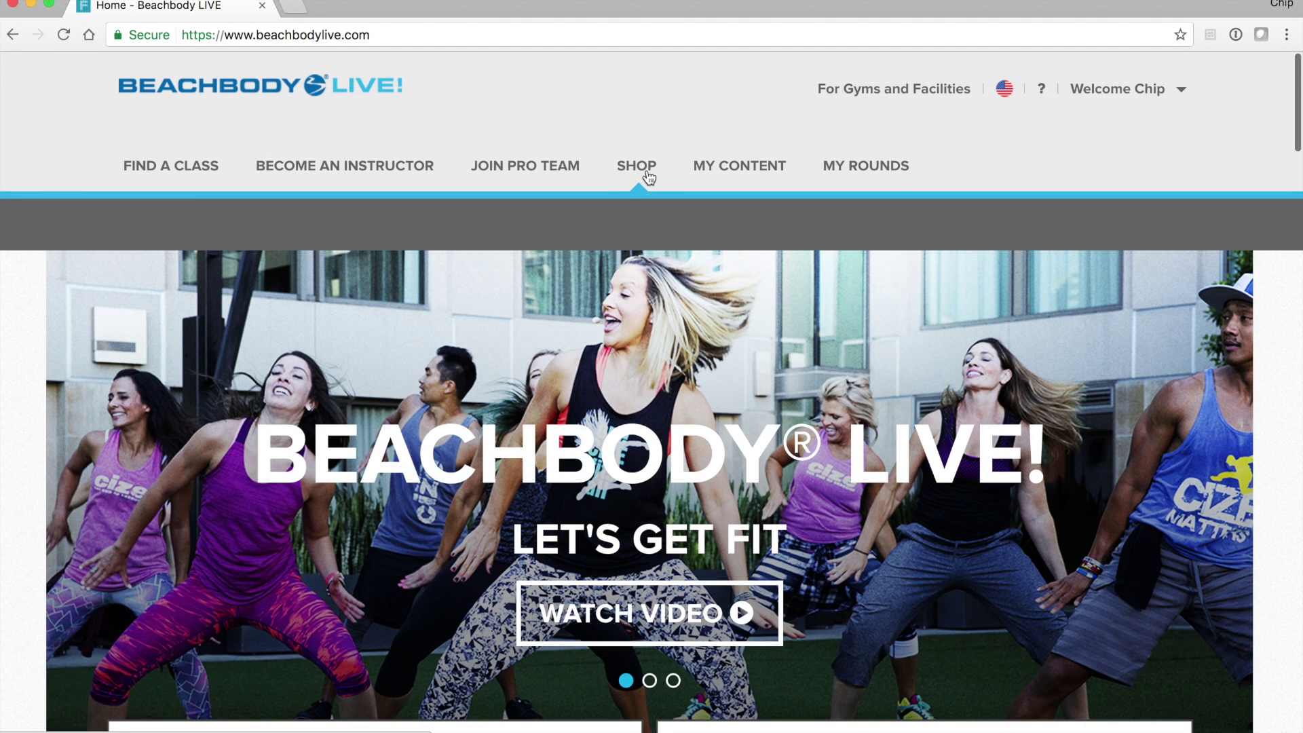
Step: Open the My Rounds page and download the Class Video and Music for Cize Round 12
{"action": "mouse_move", "coordinate": [687, 177]}
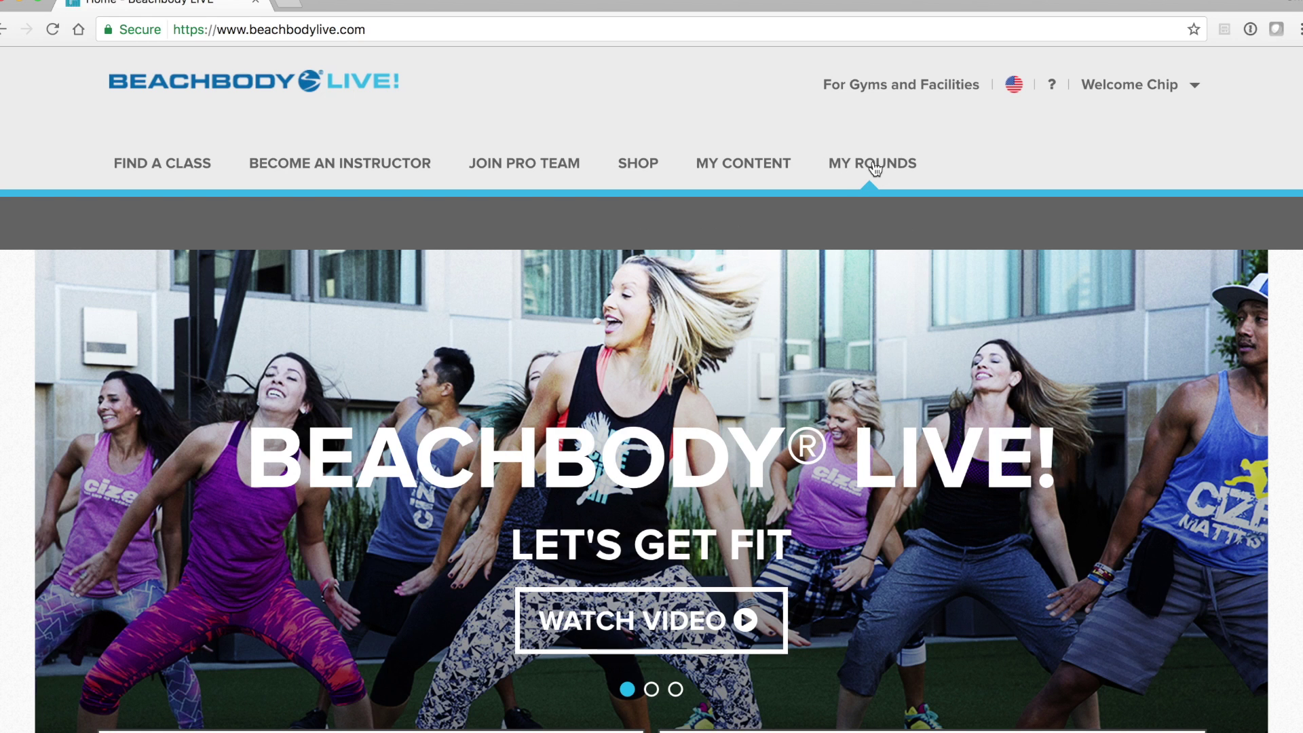
{"action": "left_click", "coordinate": [875, 169]}
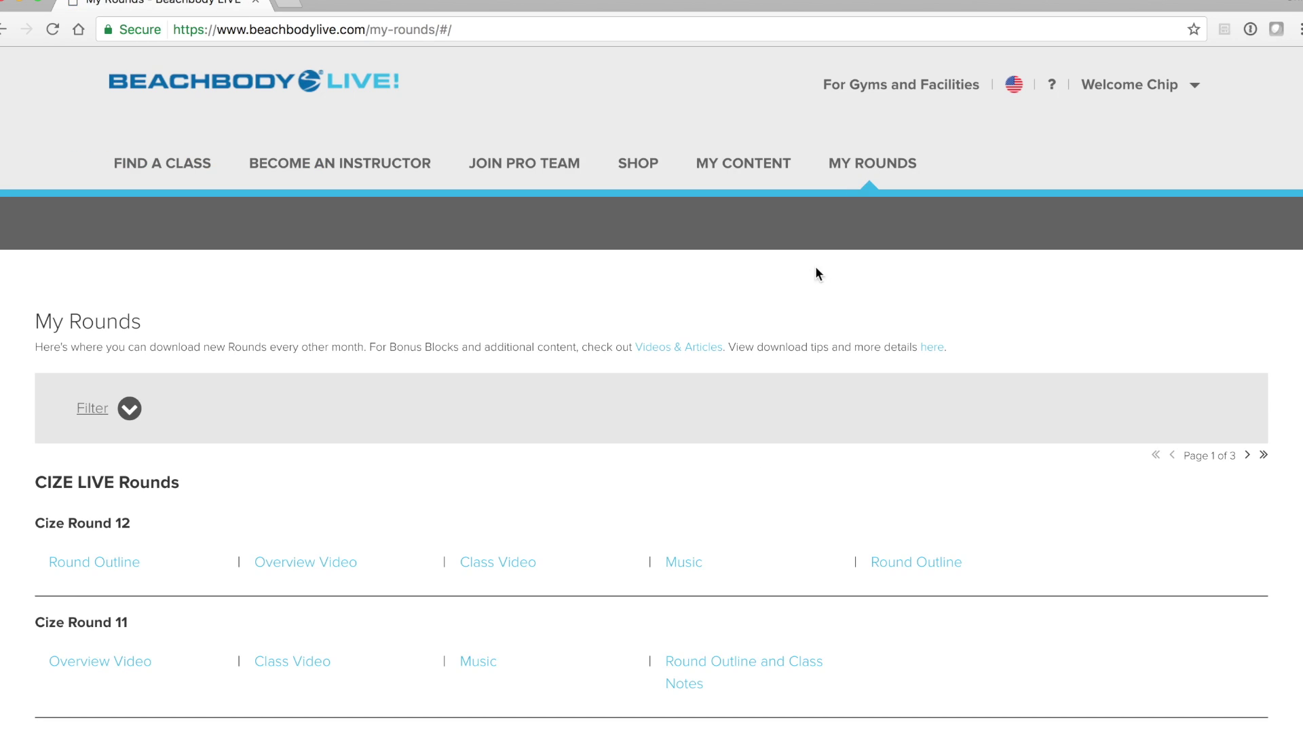
{"action": "scroll", "coordinate": [755, 470], "scroll_direction": "down", "scroll_amount": 4}
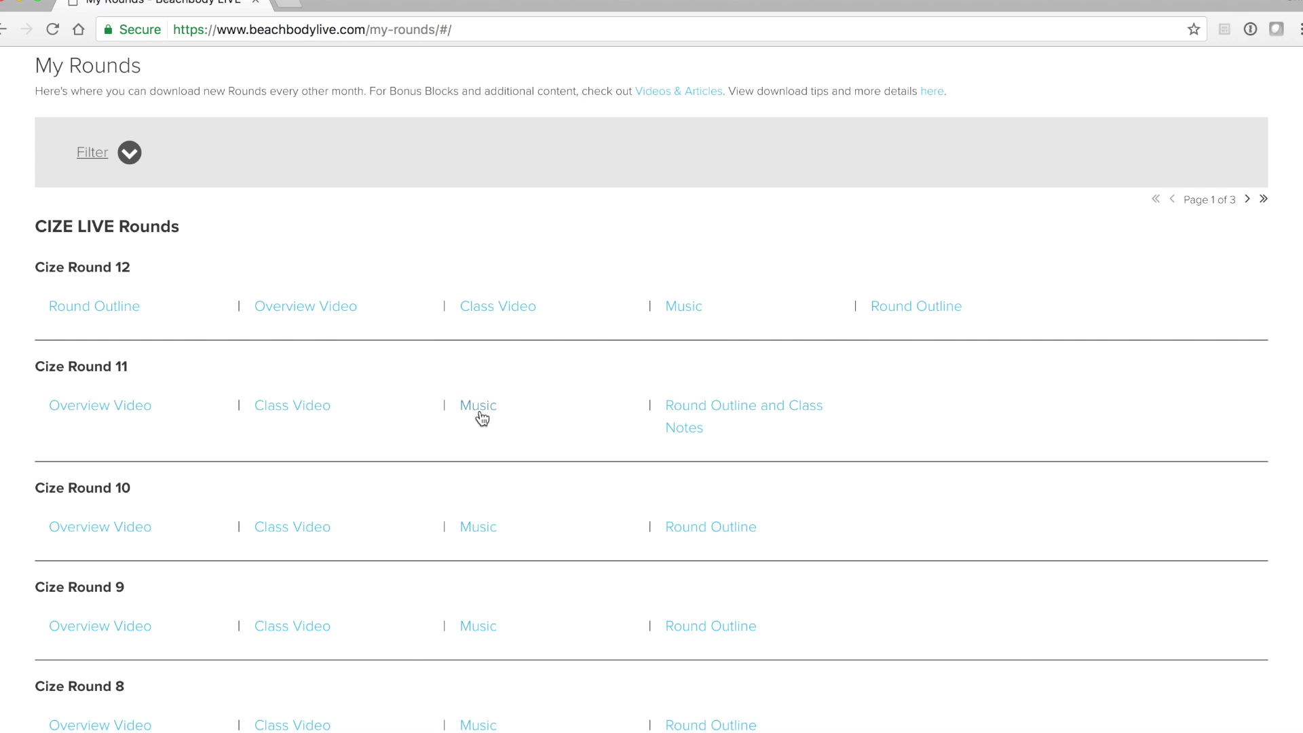
{"action": "left_click", "coordinate": [483, 312]}
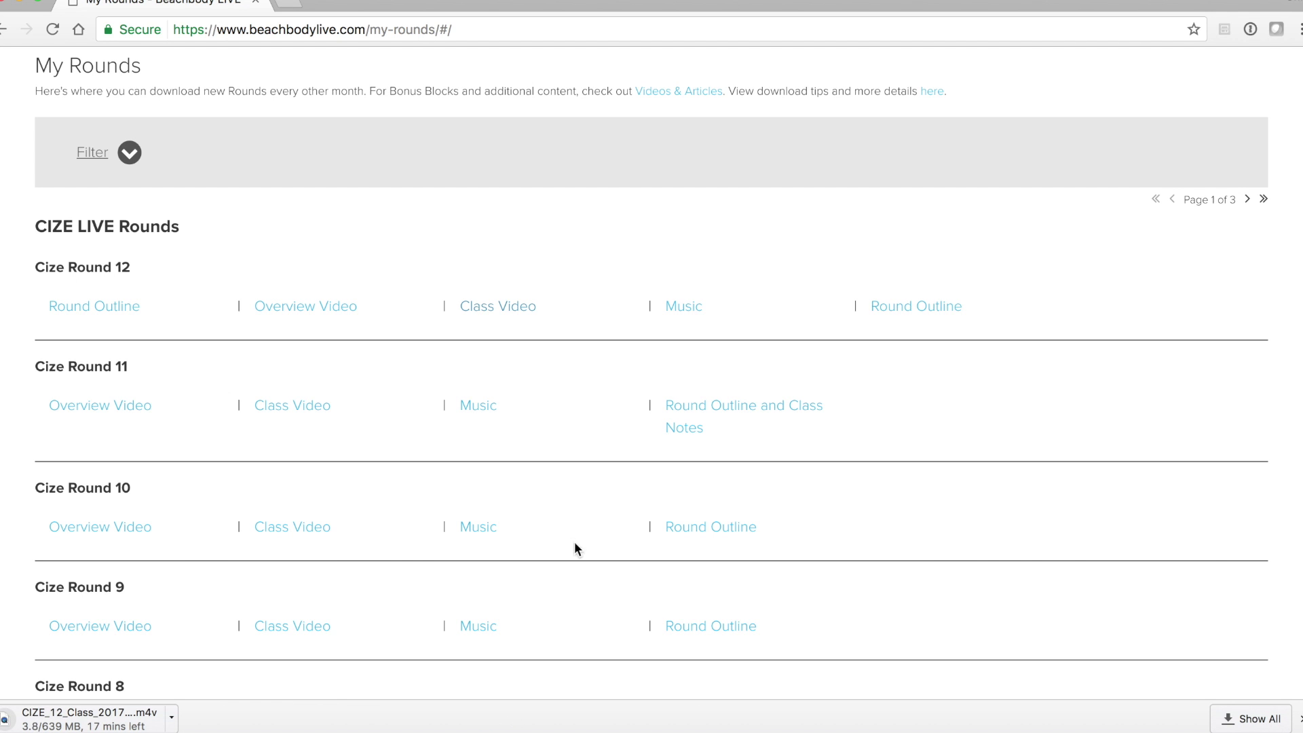
{"action": "left_click", "coordinate": [683, 310]}
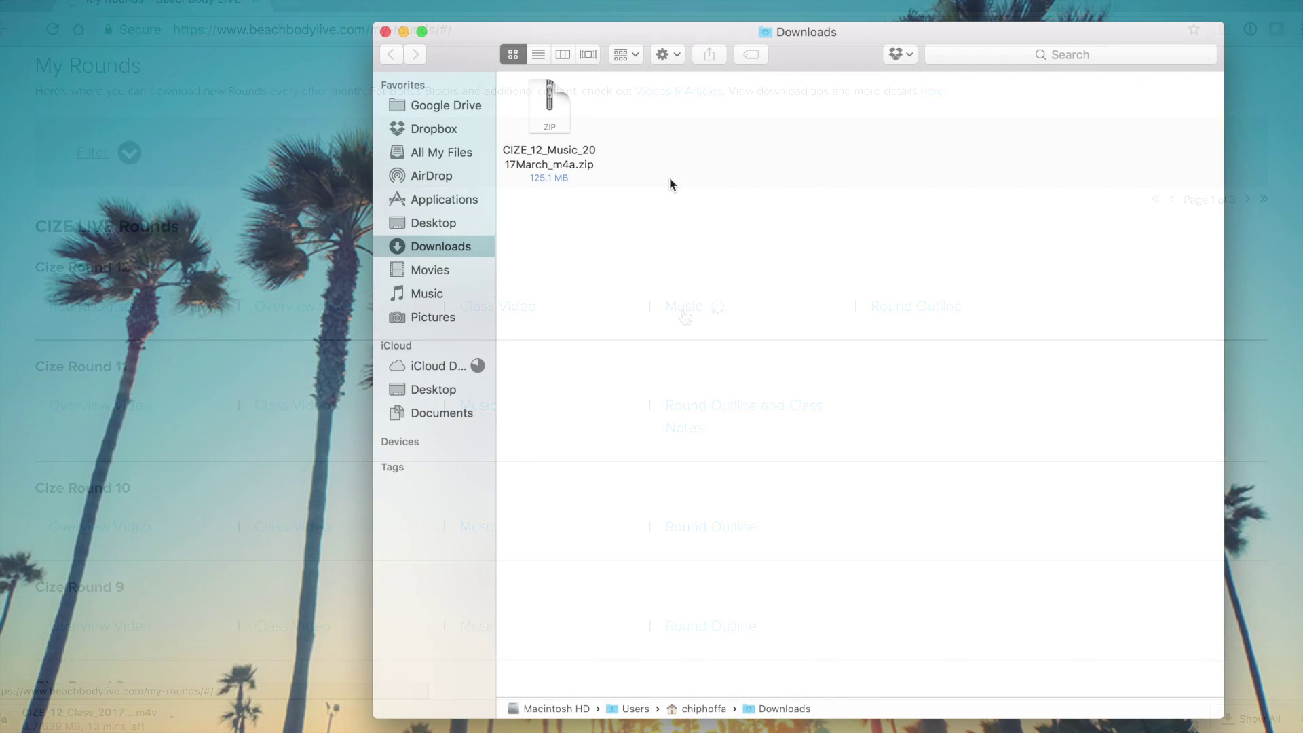
Step: Unzip CIZE_12_Music_2017March_m4a.zip in the Finder's Downloads folder and copy the extracted folder
{"action": "left_click", "coordinate": [574, 164]}
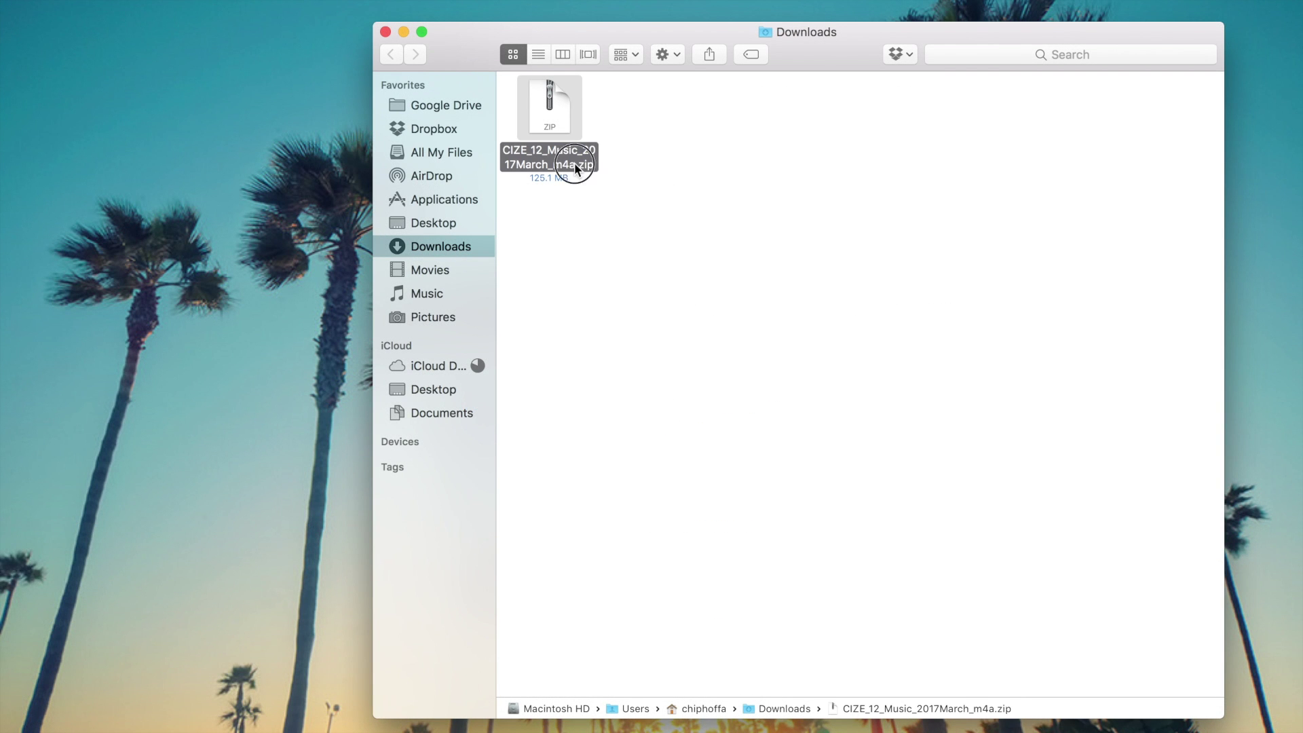
{"action": "double_click", "coordinate": [574, 164]}
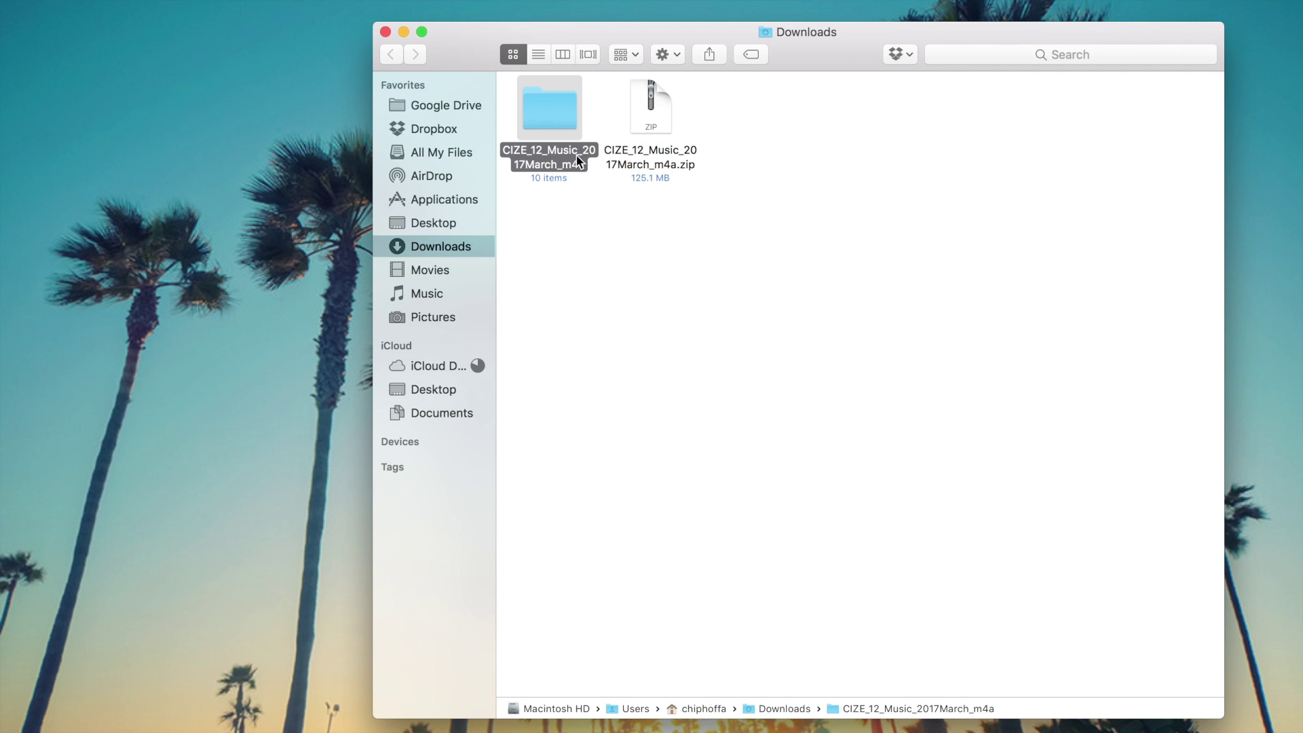
{"action": "right_click", "coordinate": [576, 156]}
{"action": "key", "text": "Escape"}
{"action": "right_click", "coordinate": [576, 156]}
{"action": "left_click", "coordinate": [625, 378]}
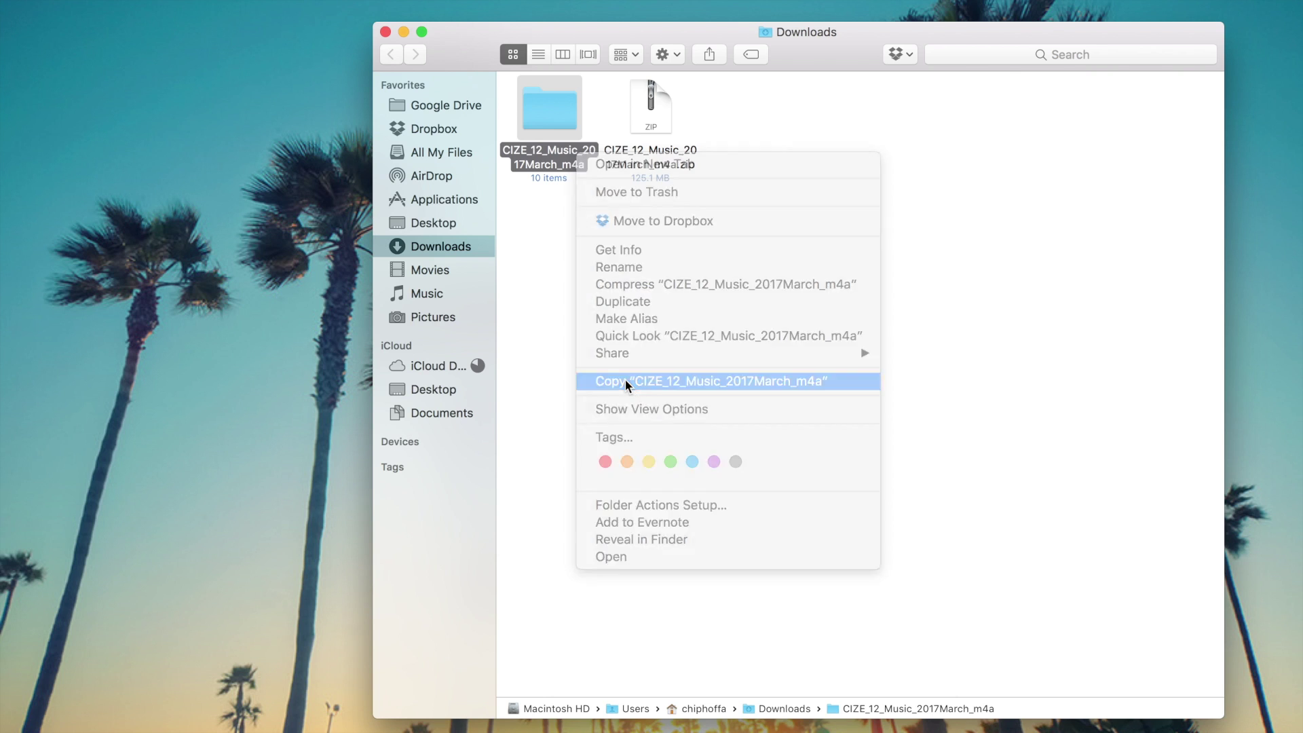
Step: Create a new folder named CIZE LIVE inside the Music folder
{"action": "left_click", "coordinate": [464, 285]}
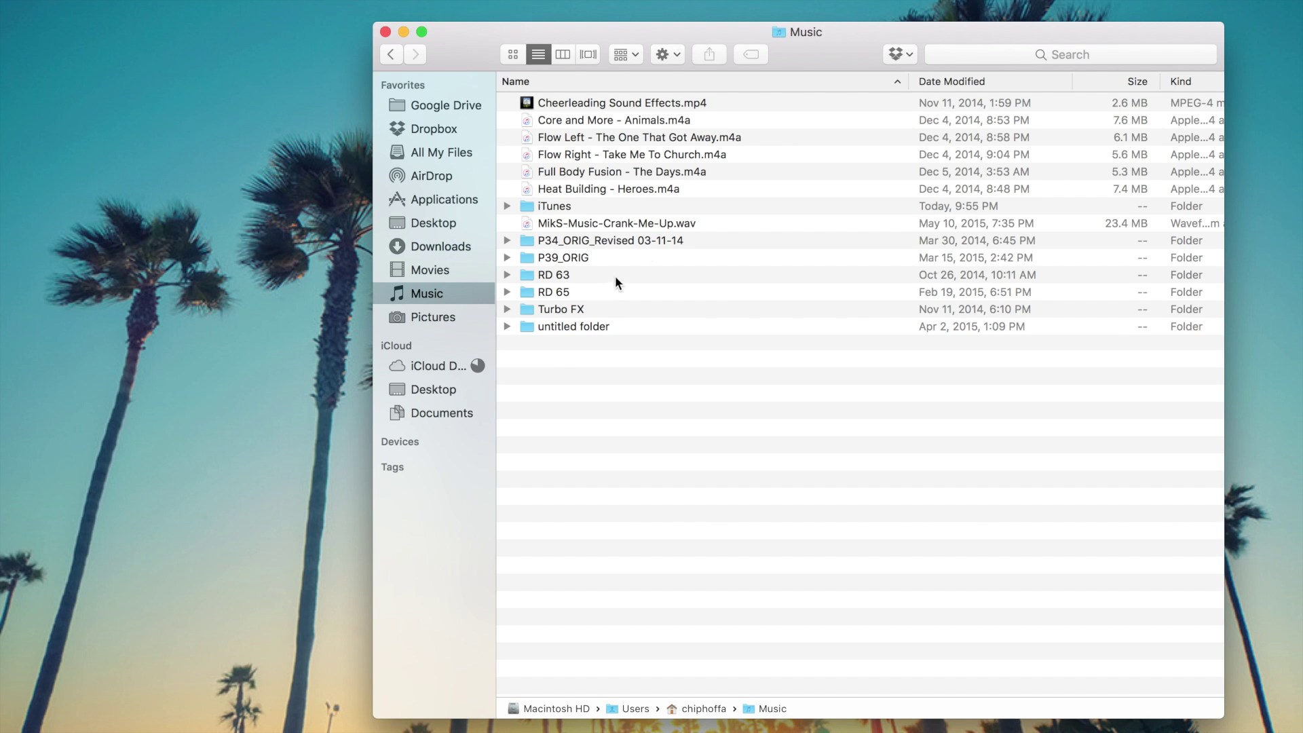
{"action": "left_click", "coordinate": [667, 54]}
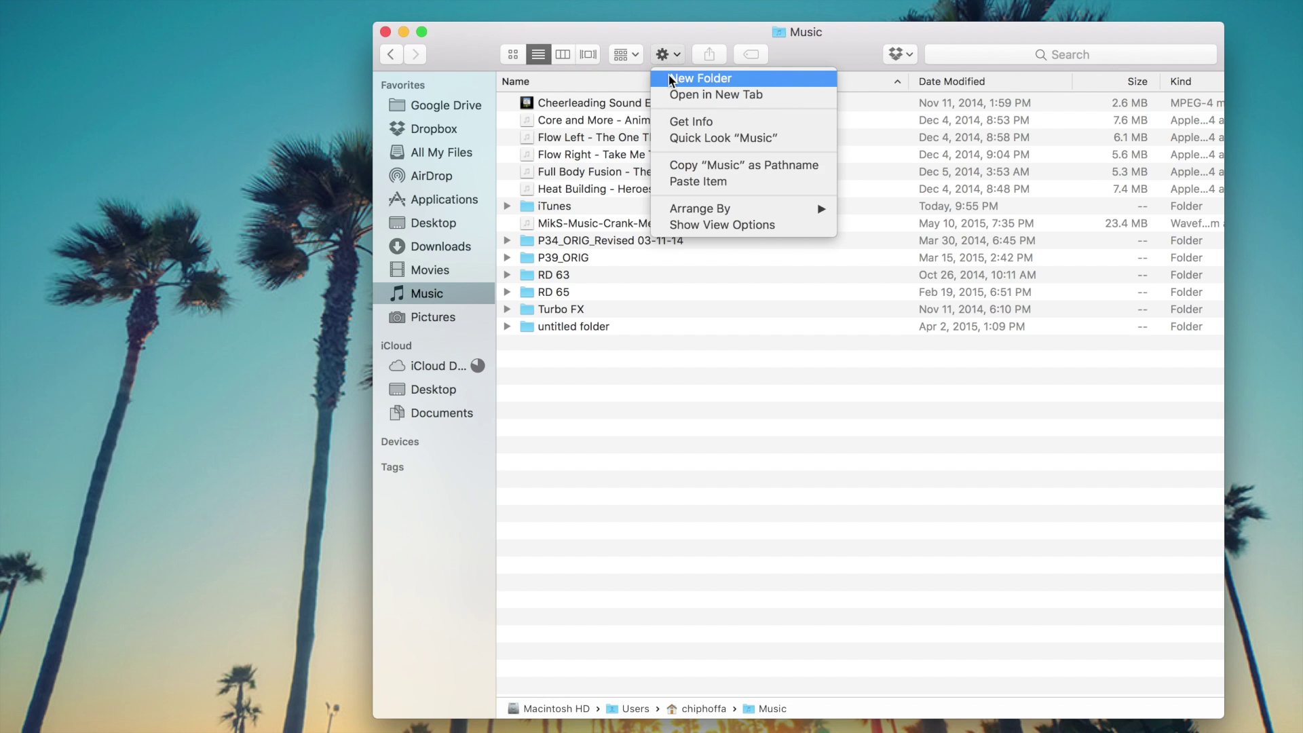
{"action": "left_click", "coordinate": [698, 78]}
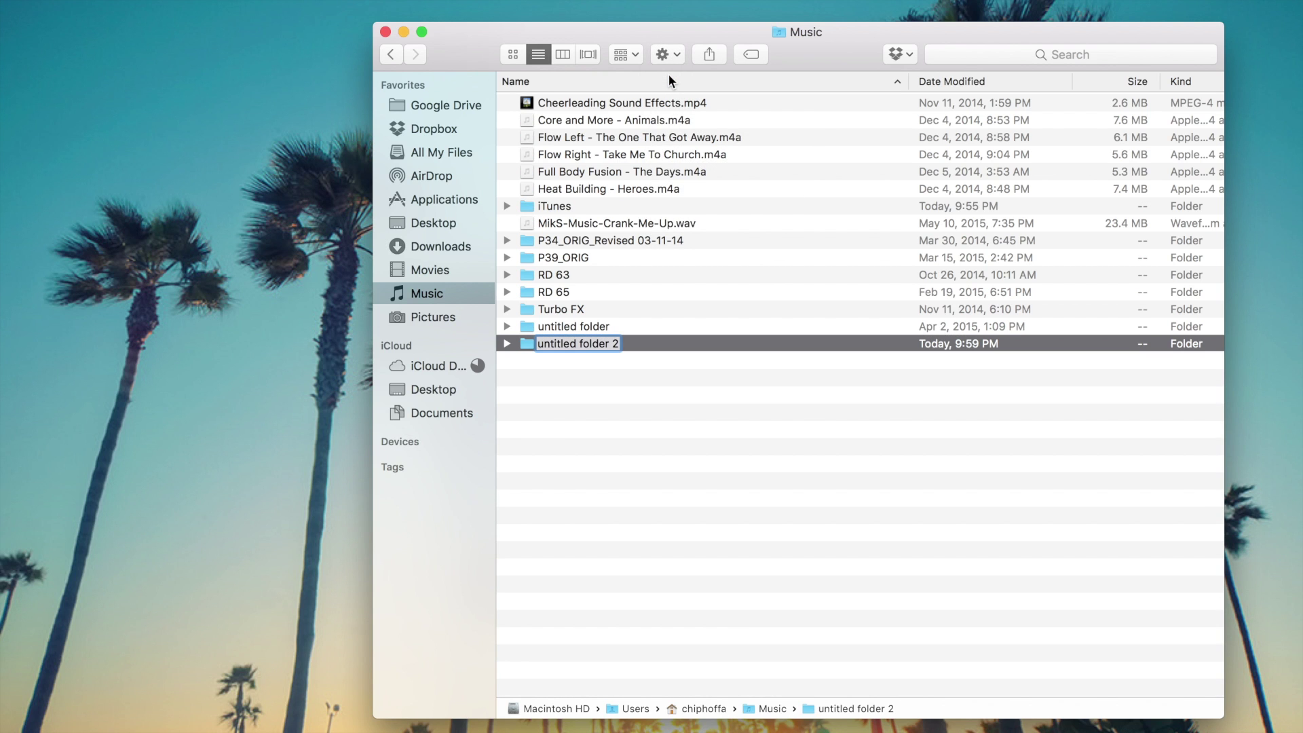
{"action": "type", "text": "CIZE LIVE"}
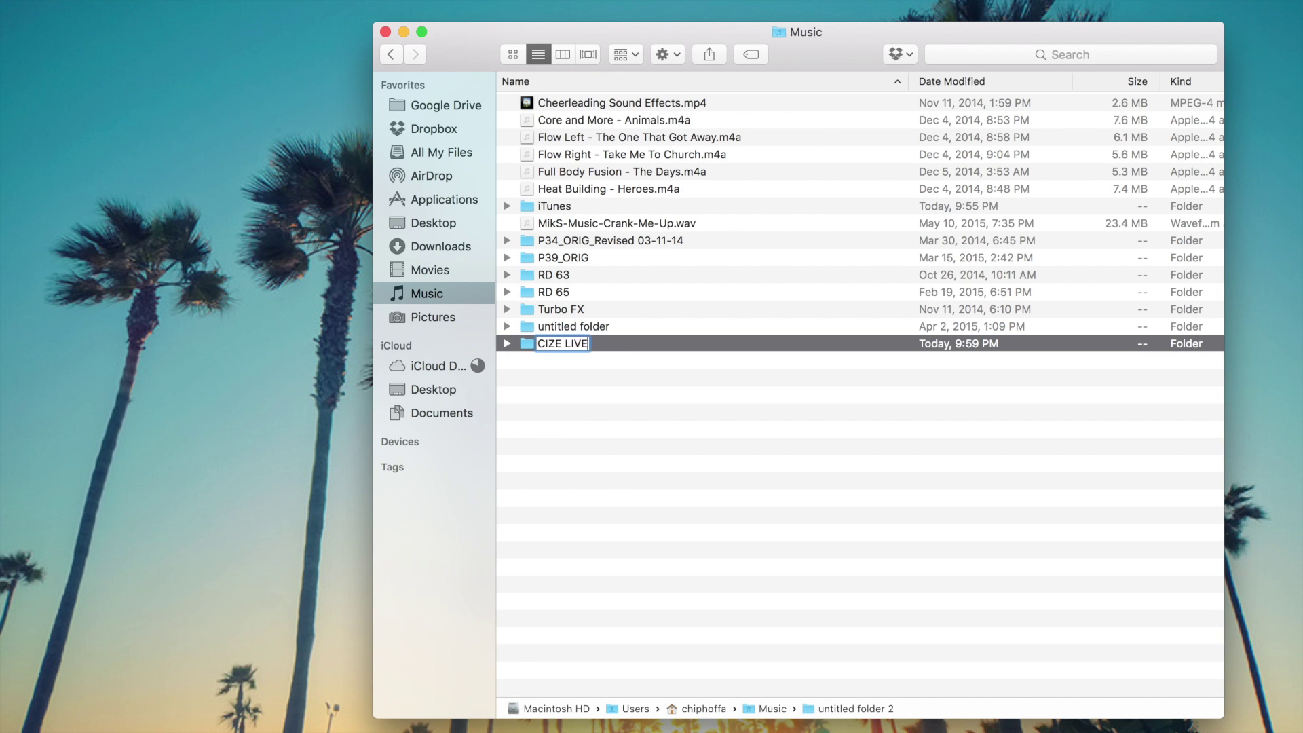
{"action": "key", "text": "Return"}
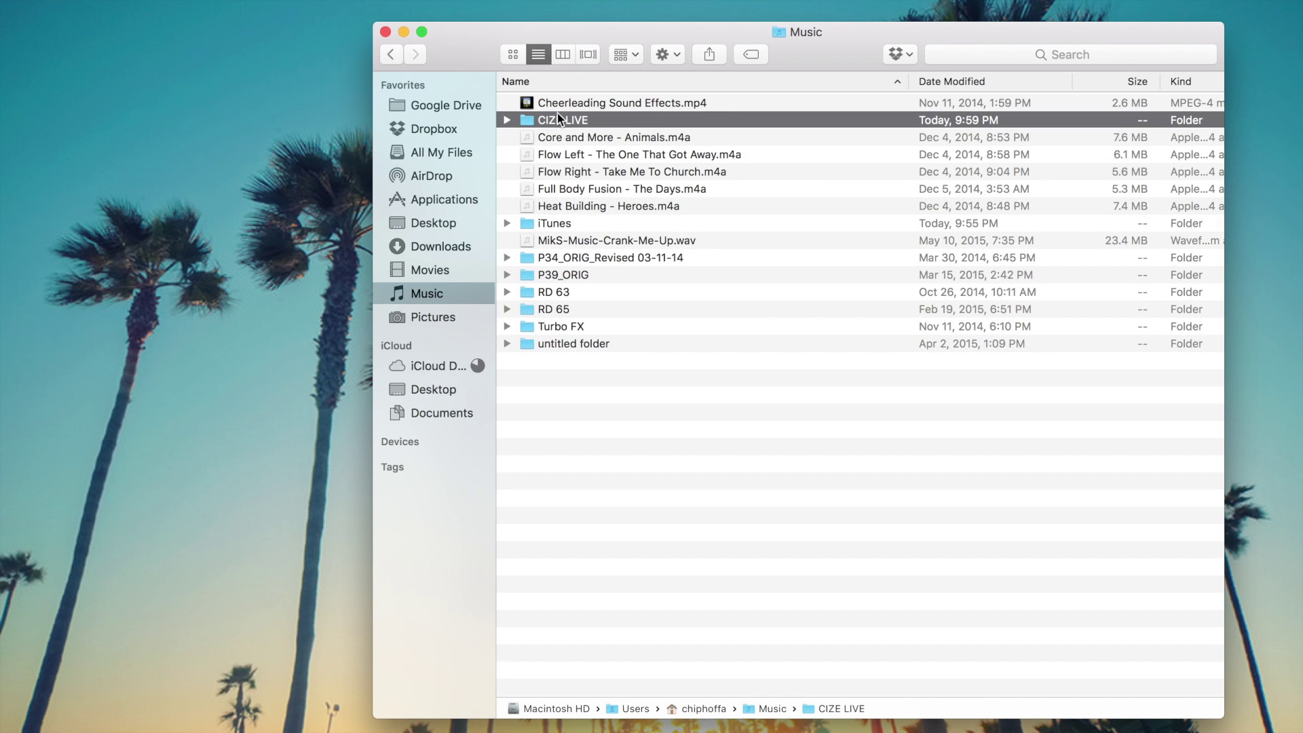
Step: Paste the copied music folder into CIZE LIVE and expand it to list its tracks
{"action": "double_click", "coordinate": [550, 121]}
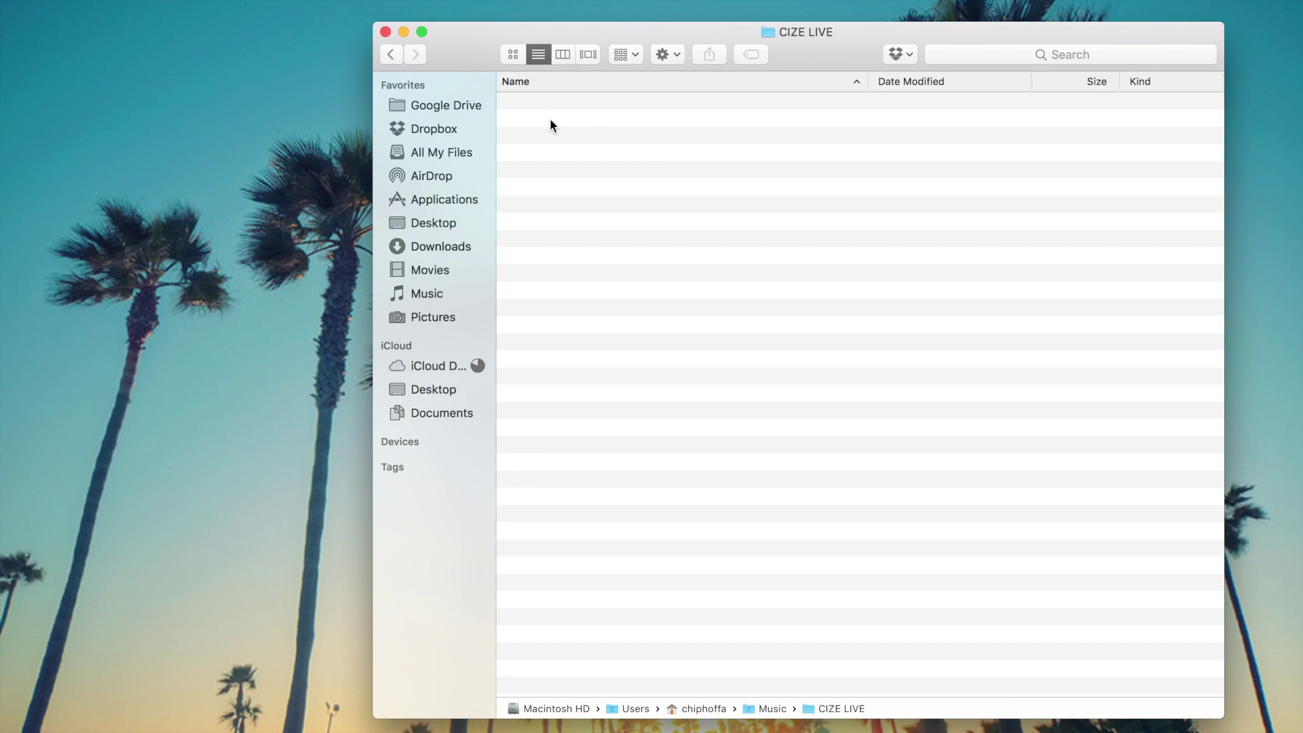
{"action": "right_click", "coordinate": [551, 116]}
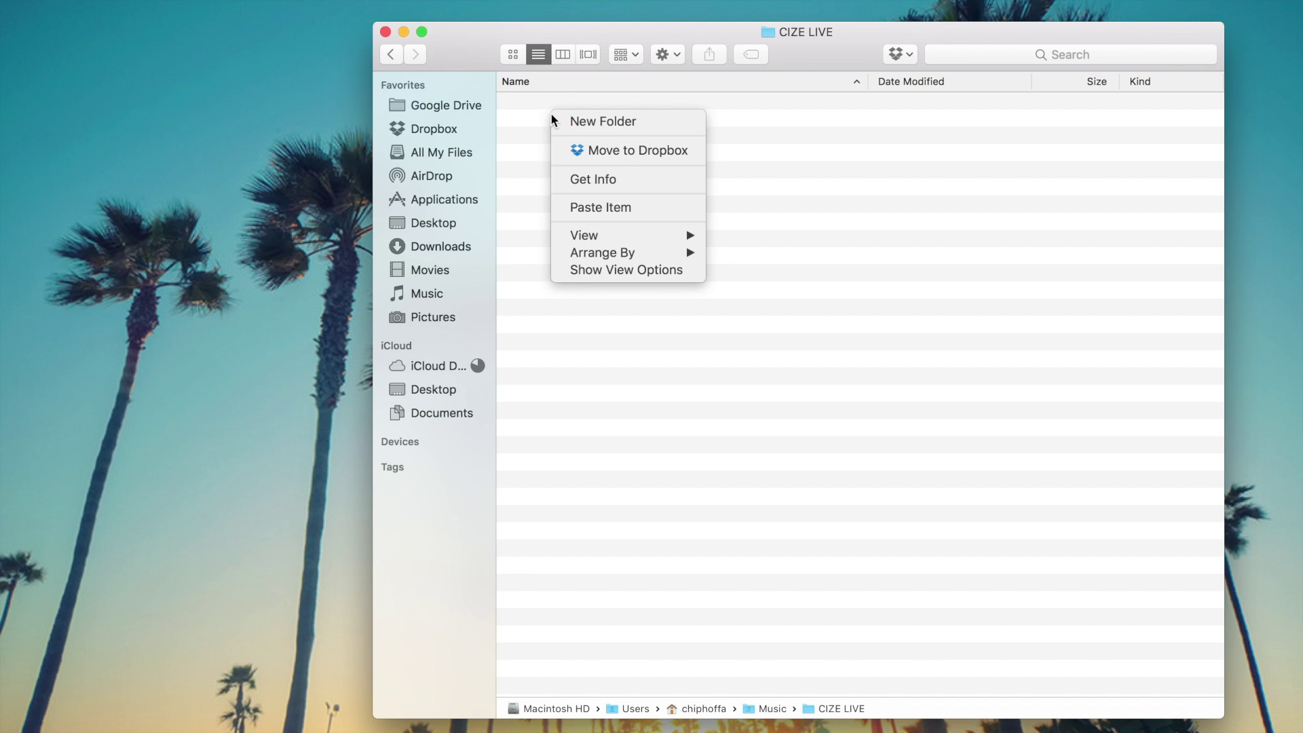
{"action": "left_click", "coordinate": [589, 213]}
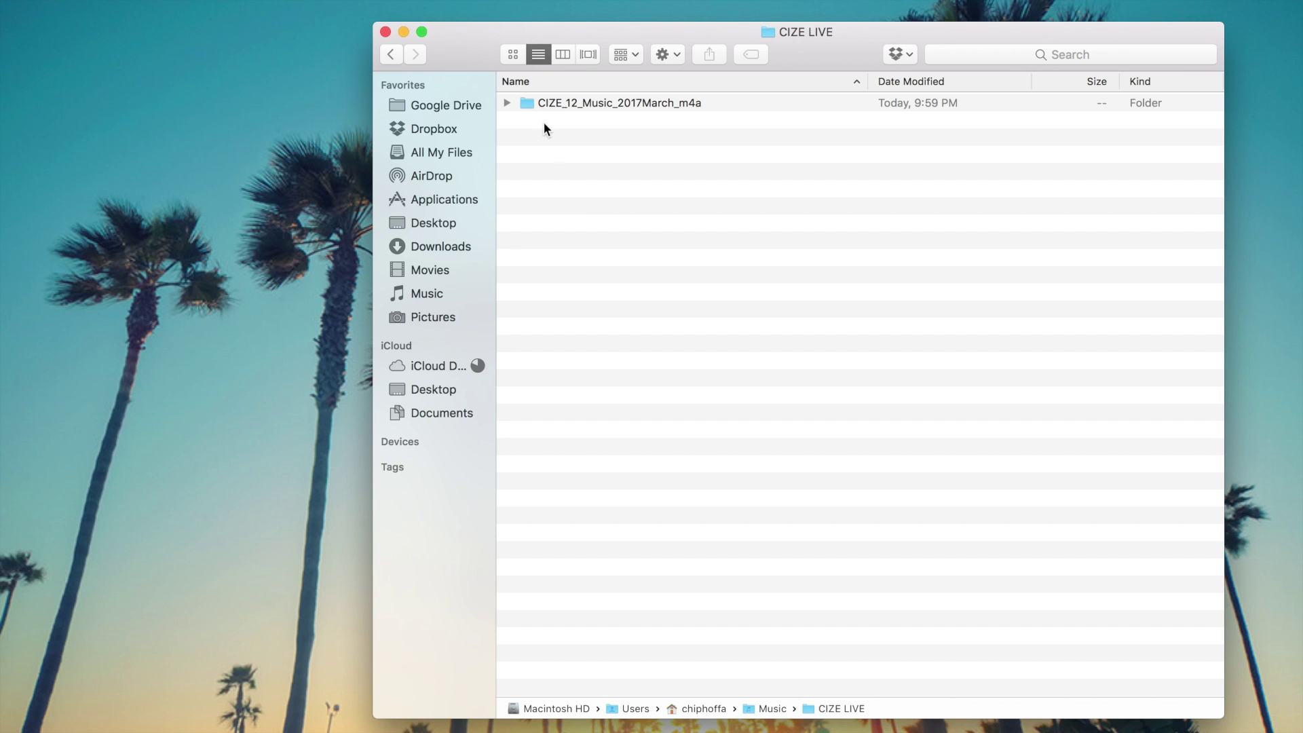
{"action": "left_click", "coordinate": [507, 102]}
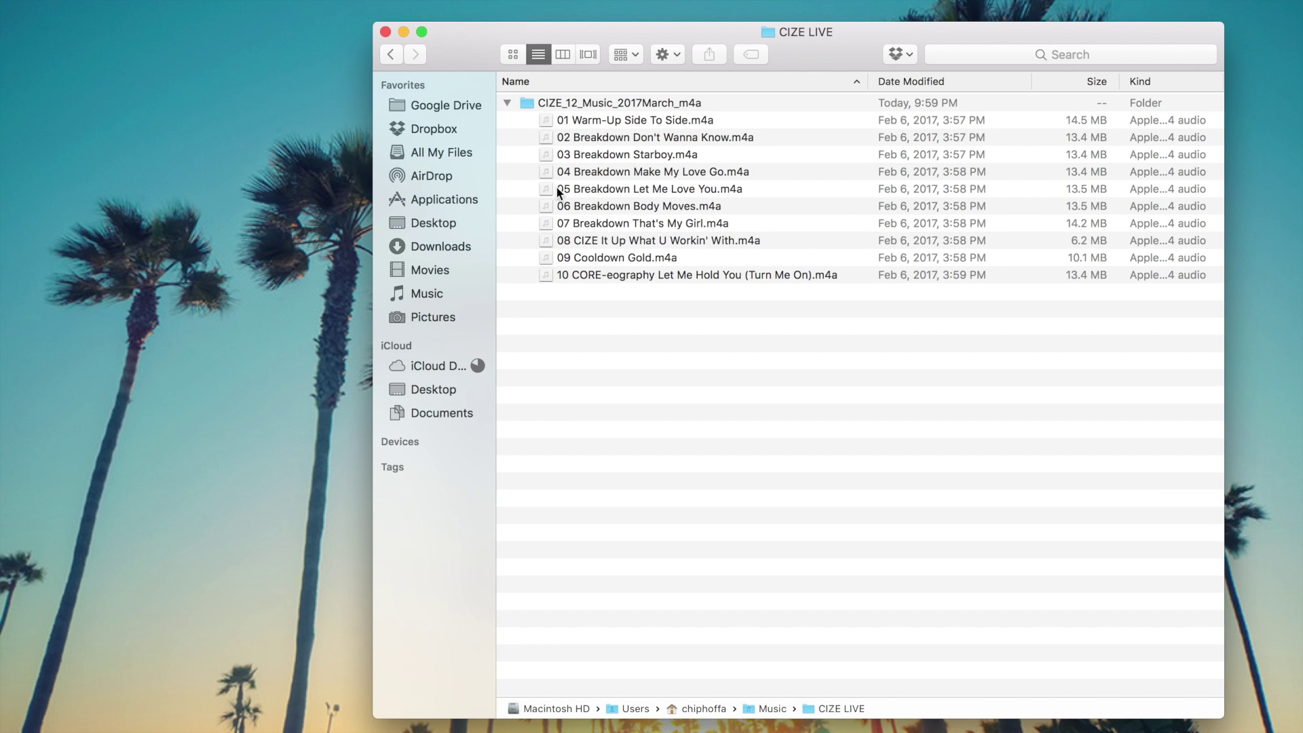
Step: Open iTunes and add all the tracks from the Finder's CIZE_12_Music_2017March_m4a folder to its song library
{"action": "mouse_move", "coordinate": [582, 728]}
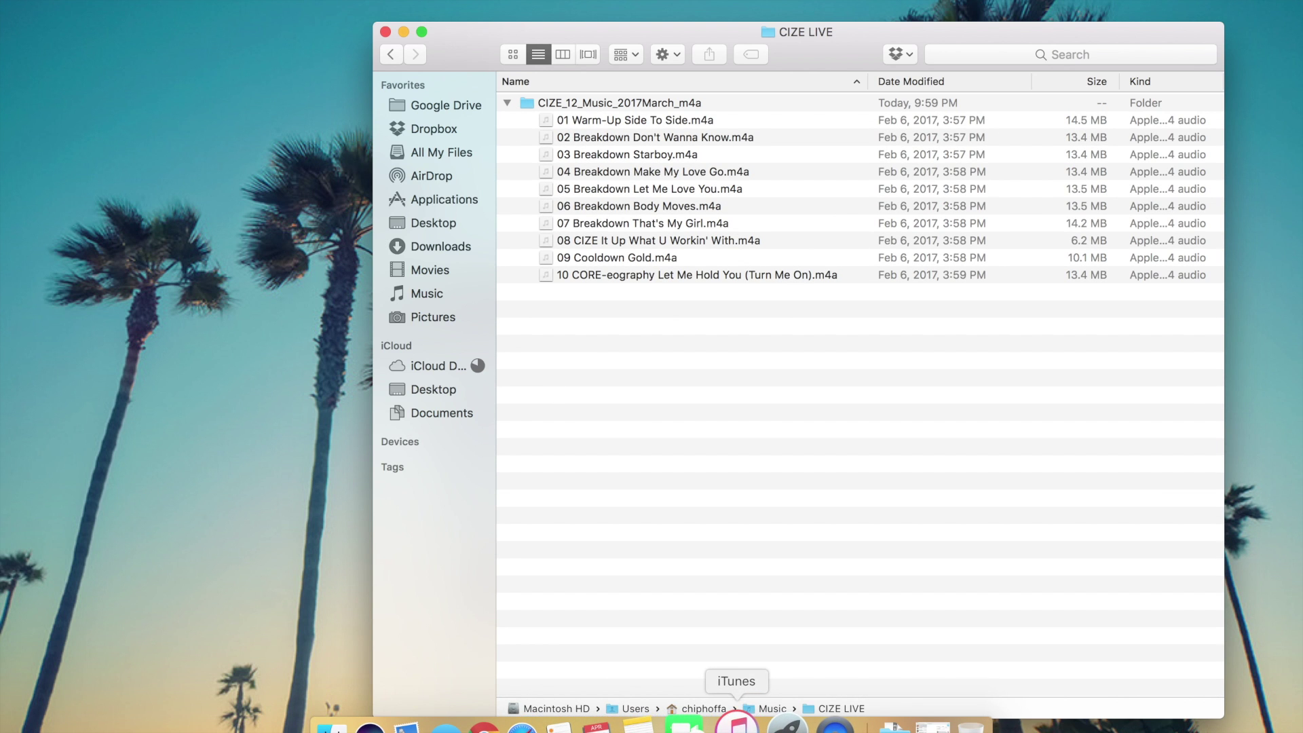
{"action": "left_click", "coordinate": [739, 723]}
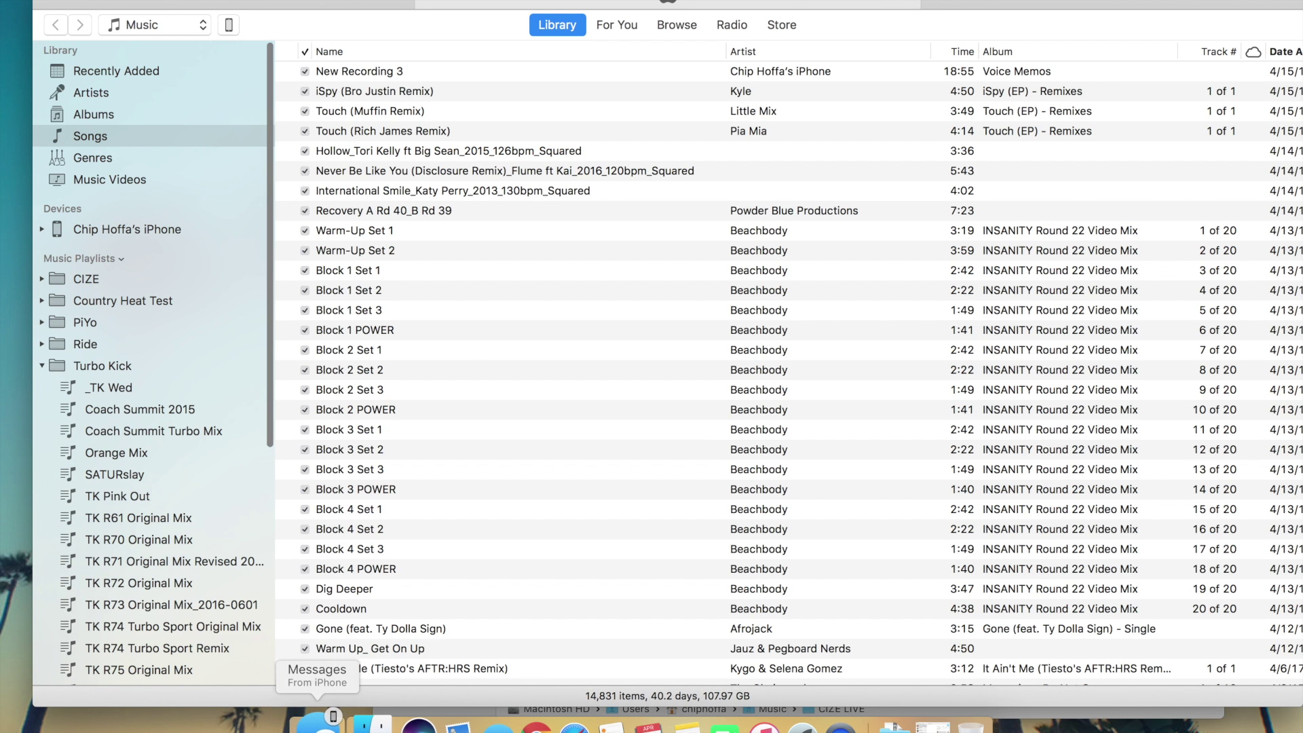
{"action": "left_click", "coordinate": [352, 723]}
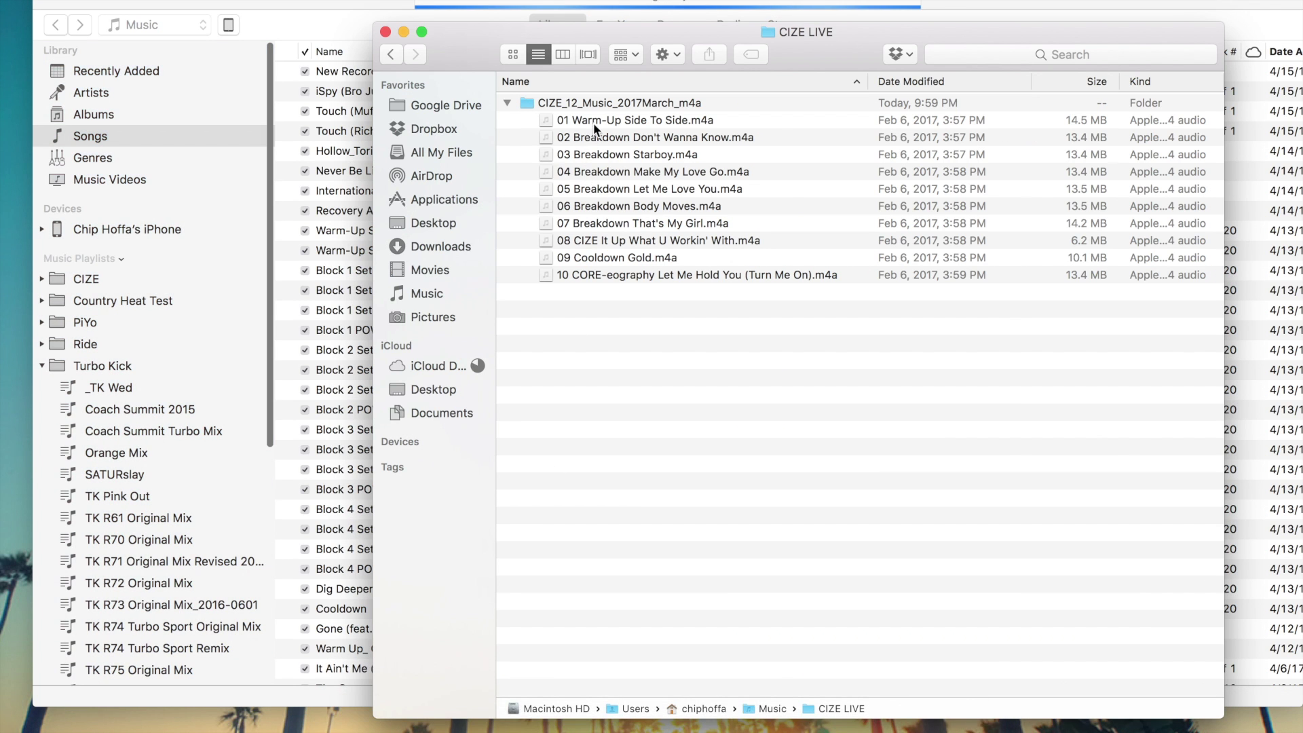
{"action": "left_click", "coordinate": [597, 120]}
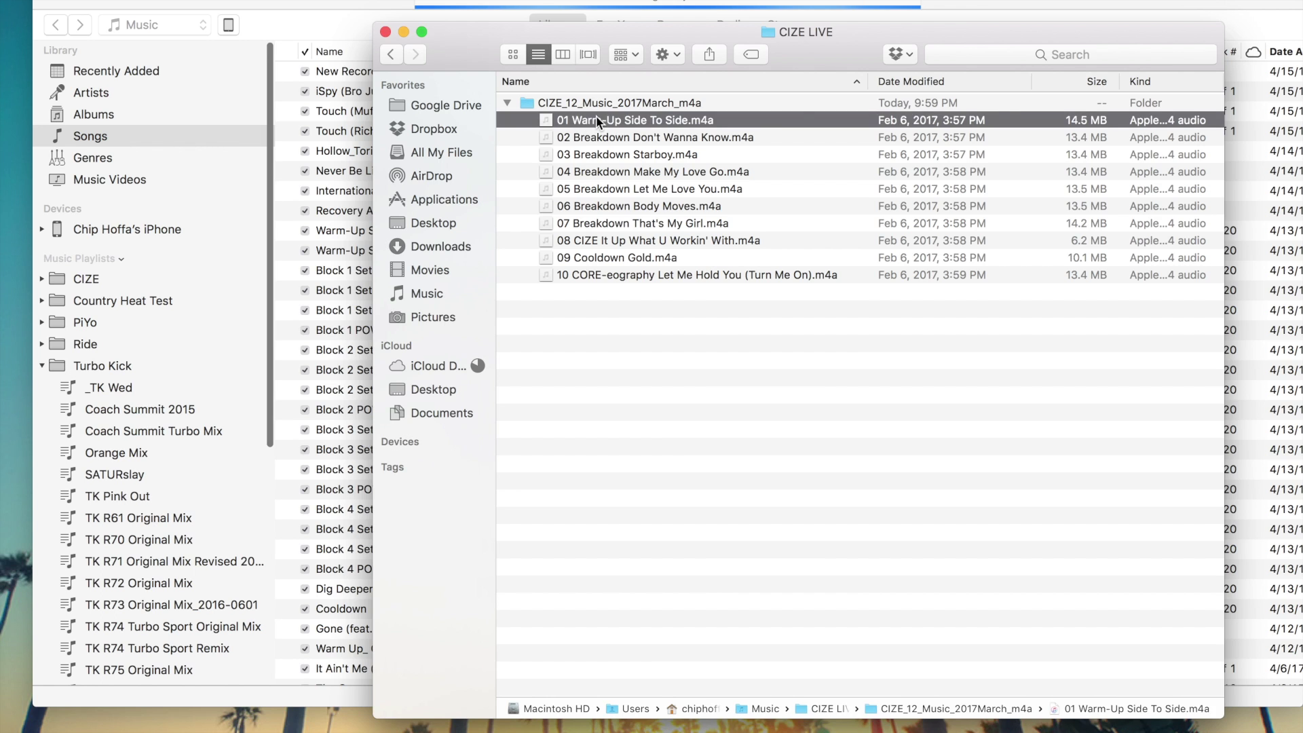
{"action": "left_click", "coordinate": [609, 274], "text": "shift"}
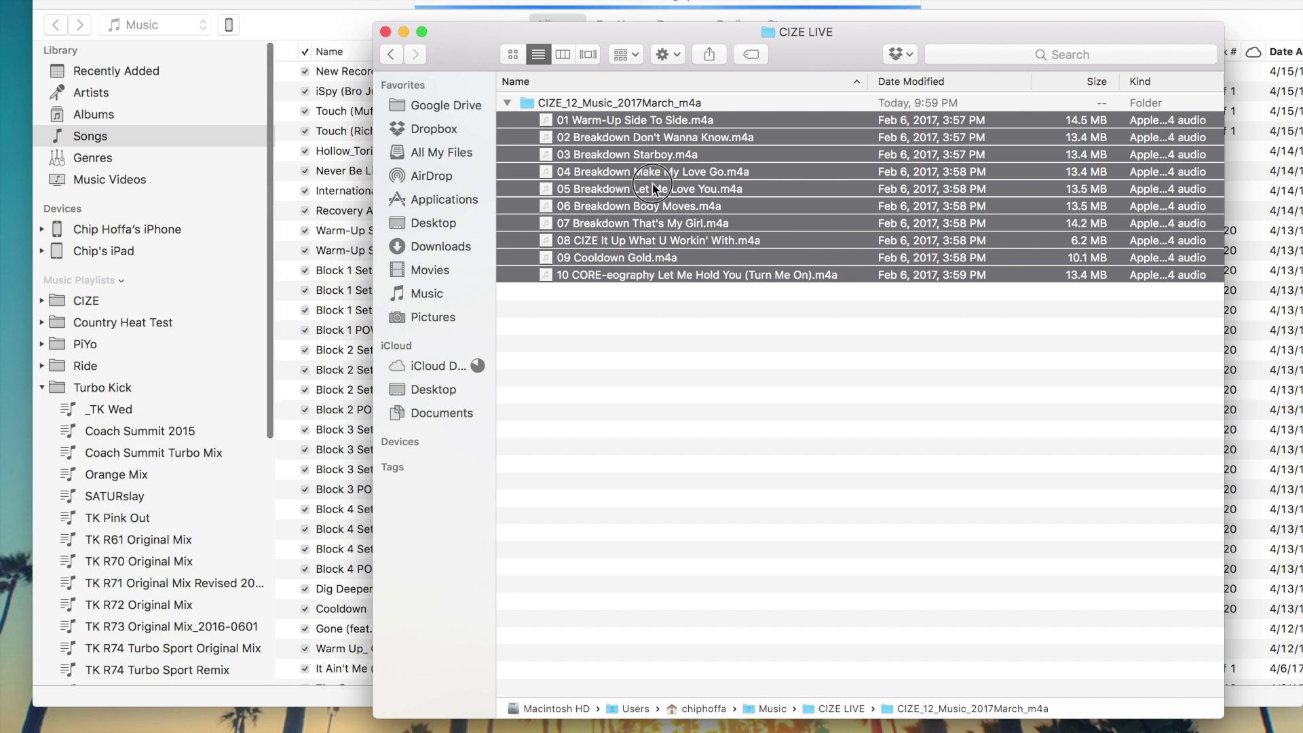
{"action": "left_click_drag", "start_coordinate": [653, 188], "coordinate": [382, 175]}
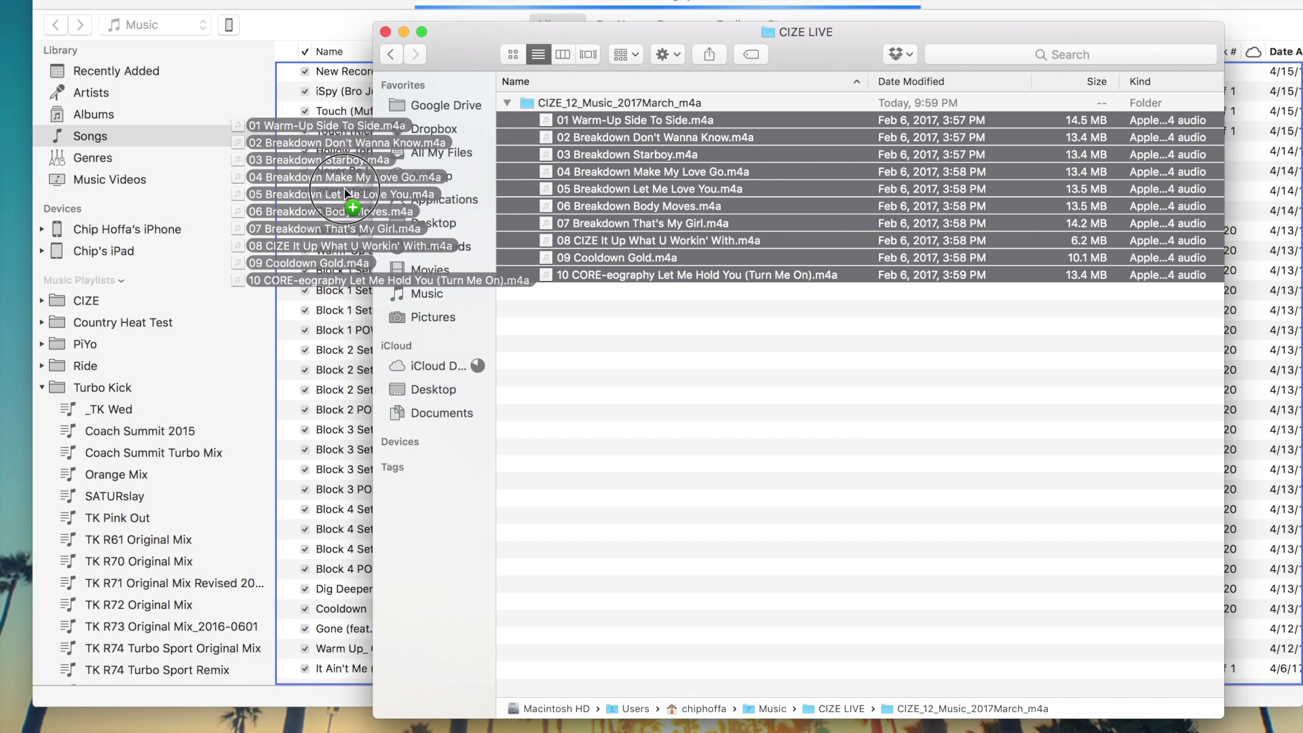
{"action": "left_click_drag", "start_coordinate": [344, 189], "coordinate": [344, 188]}
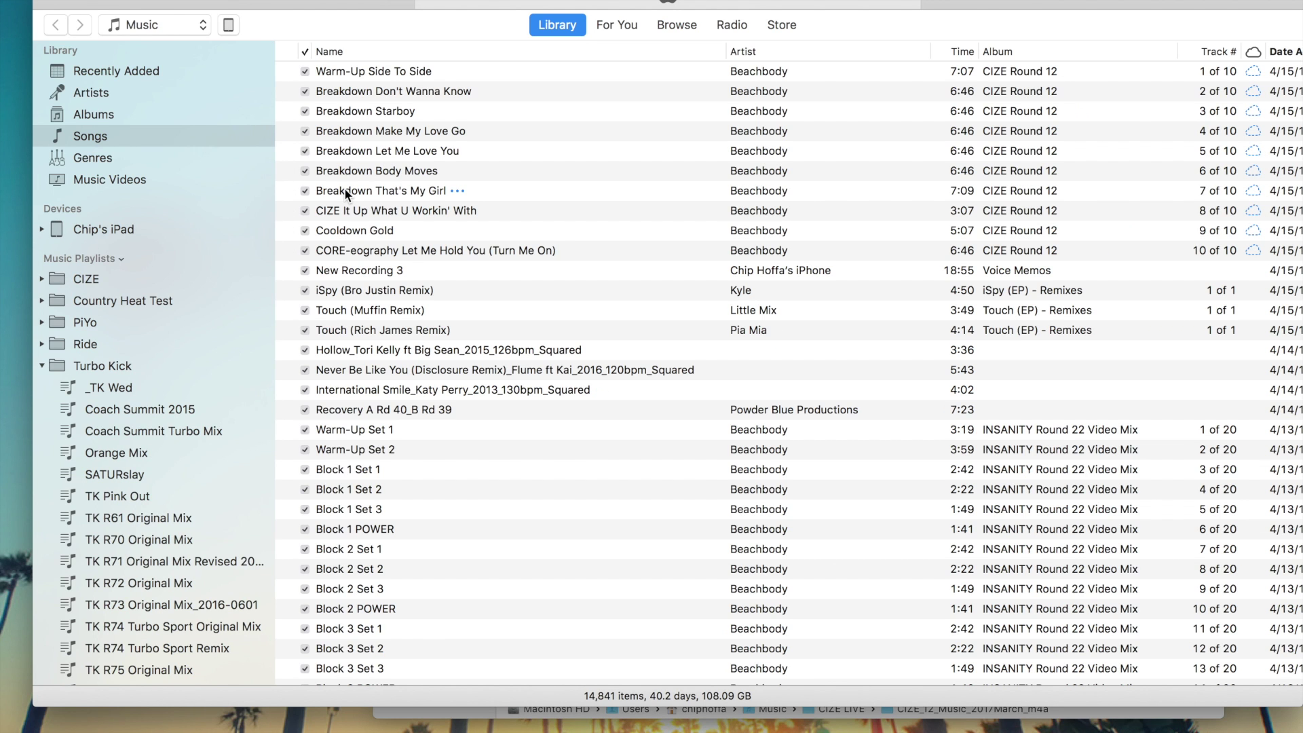
Step: Create a playlist from the ten CIZE Round 12 songs, keeping the name Beachbody - CIZE Round 12
{"action": "left_click", "coordinate": [390, 70]}
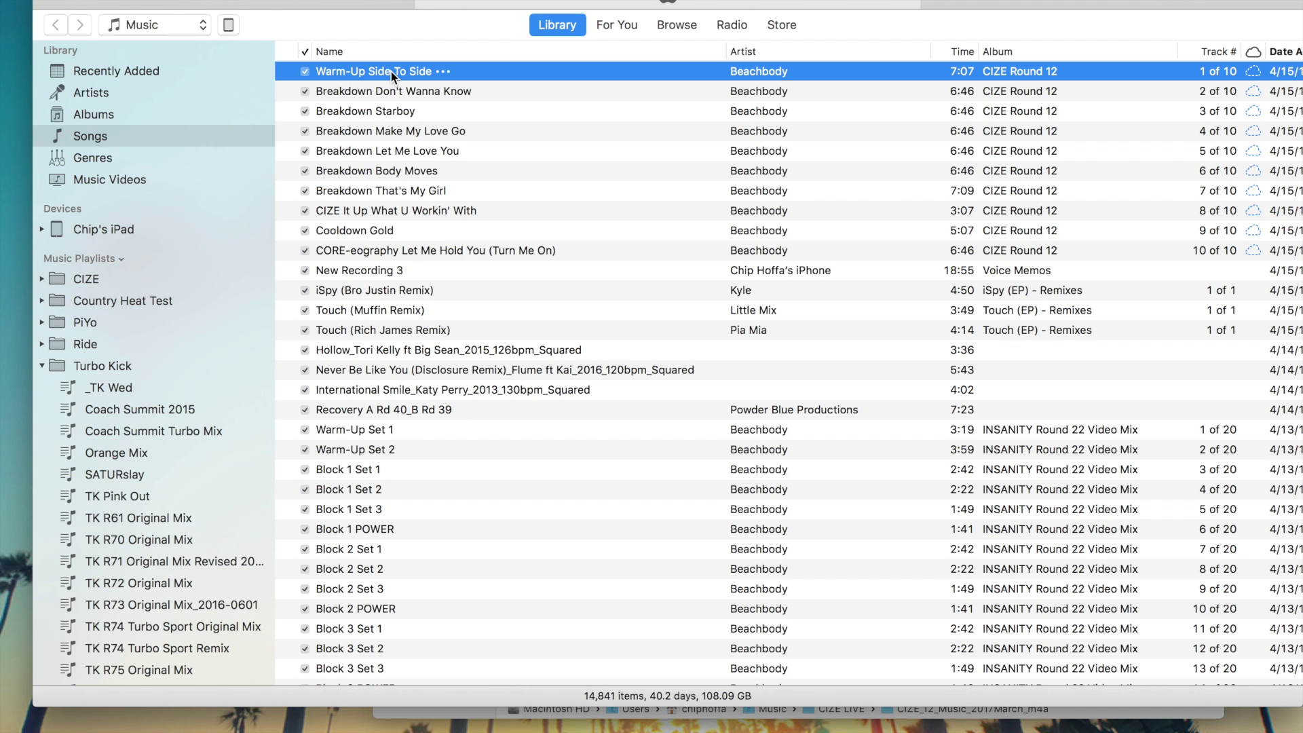
{"action": "left_click", "coordinate": [379, 251], "text": "shift"}
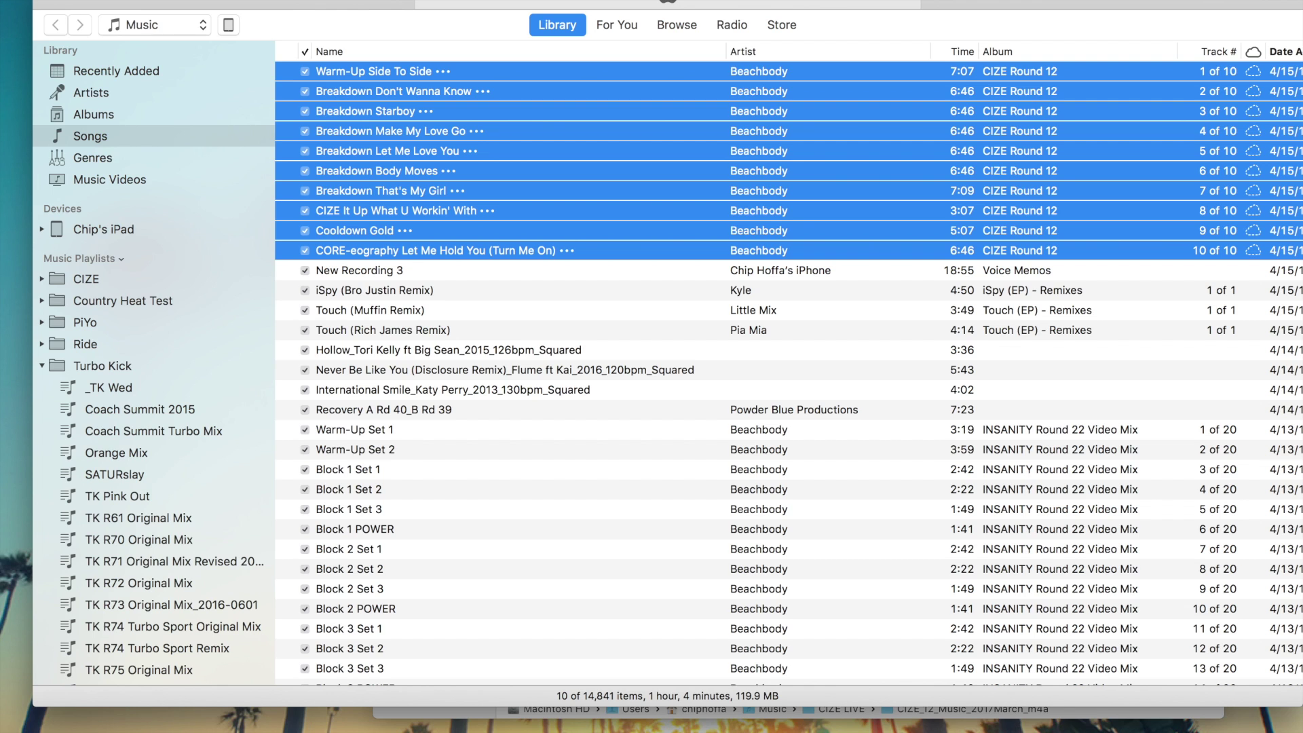
{"action": "mouse_move", "coordinate": [203, 1]}
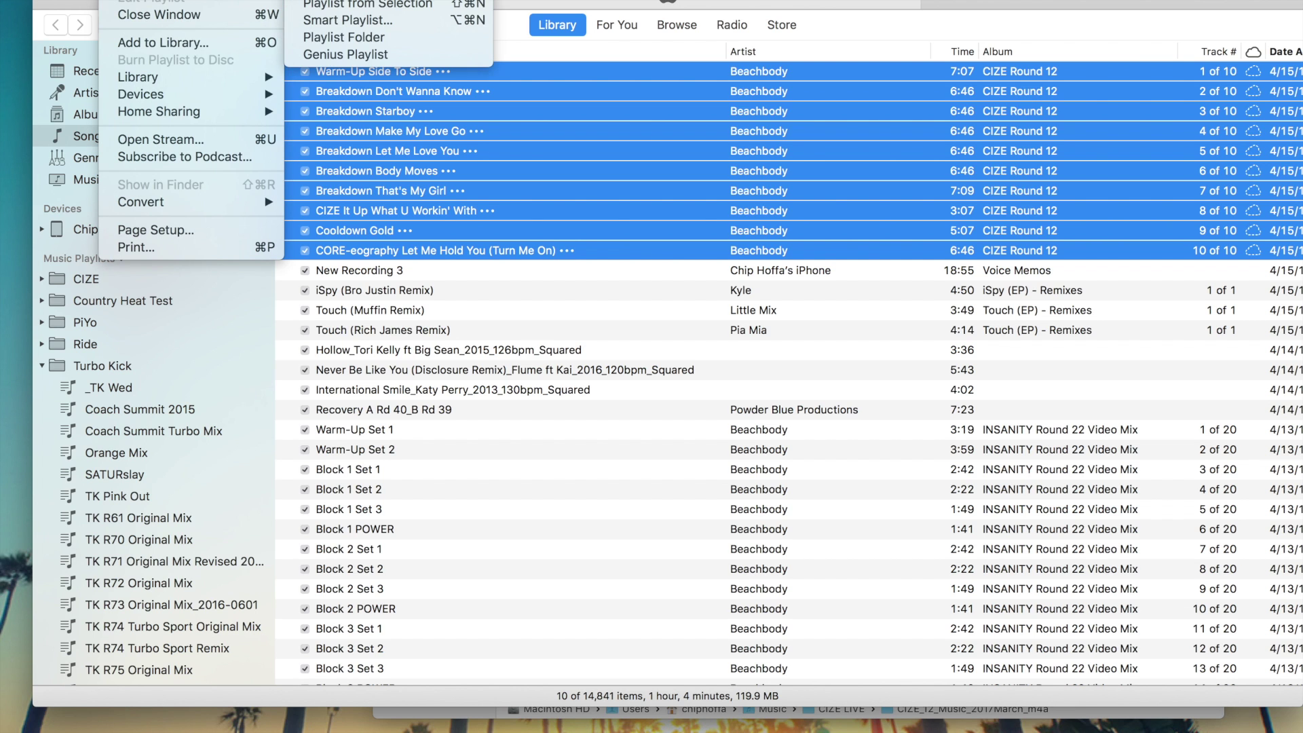
{"action": "left_click", "coordinate": [326, 6]}
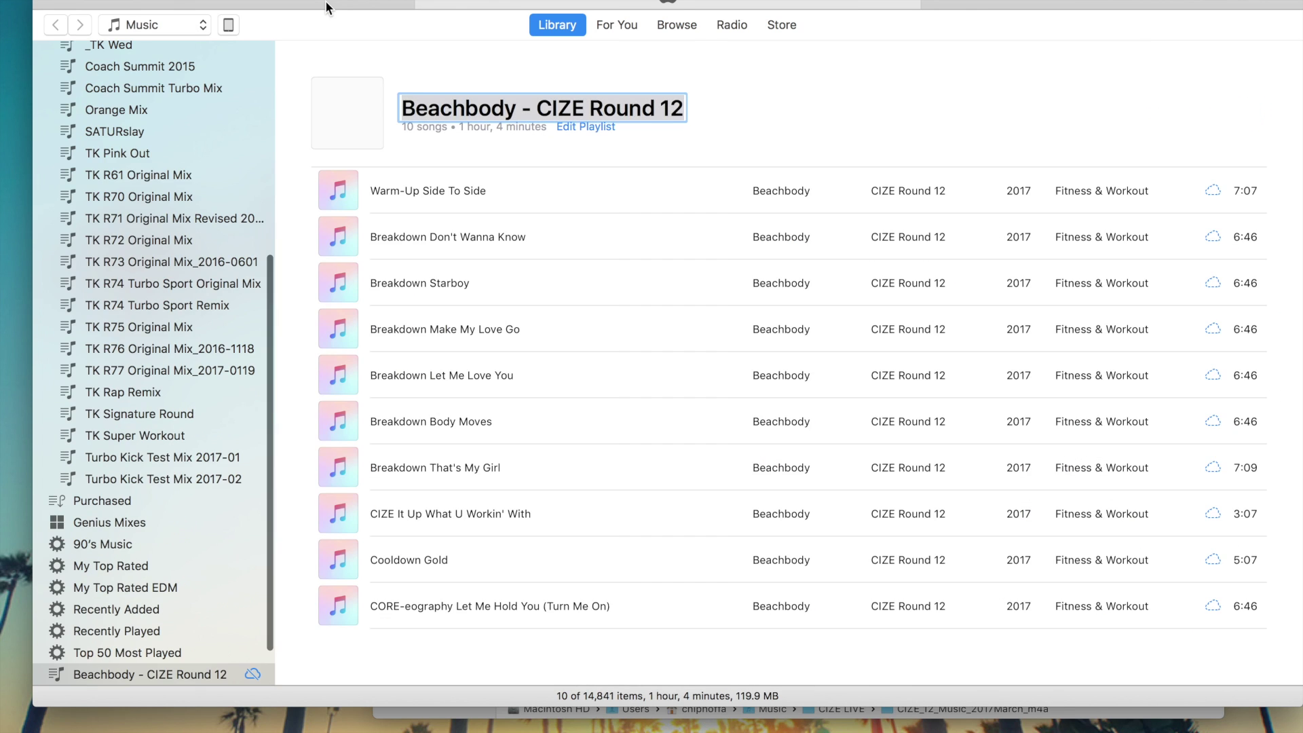
{"action": "left_click", "coordinate": [815, 113]}
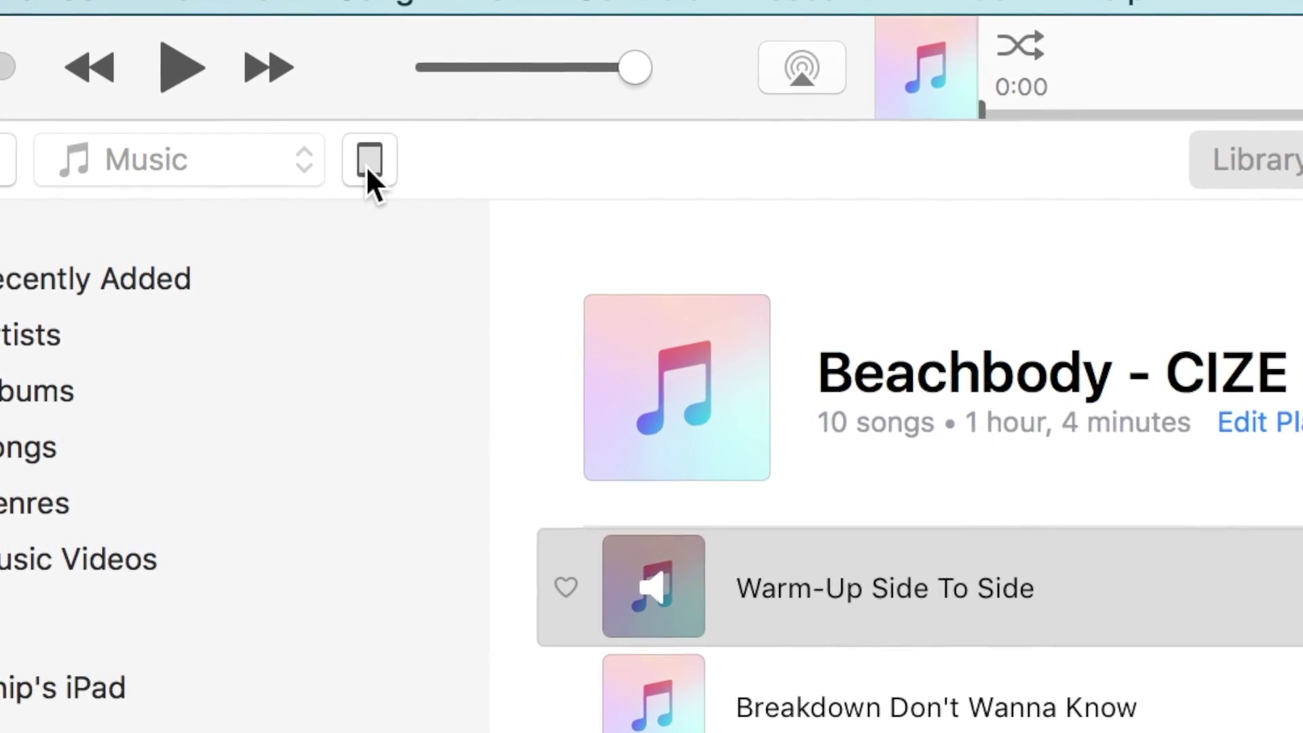
Step: In the iPad's music sync settings, include the Beachbody - CIZE Round 12 playlist and apply the change to sync it
{"action": "left_click", "coordinate": [365, 166]}
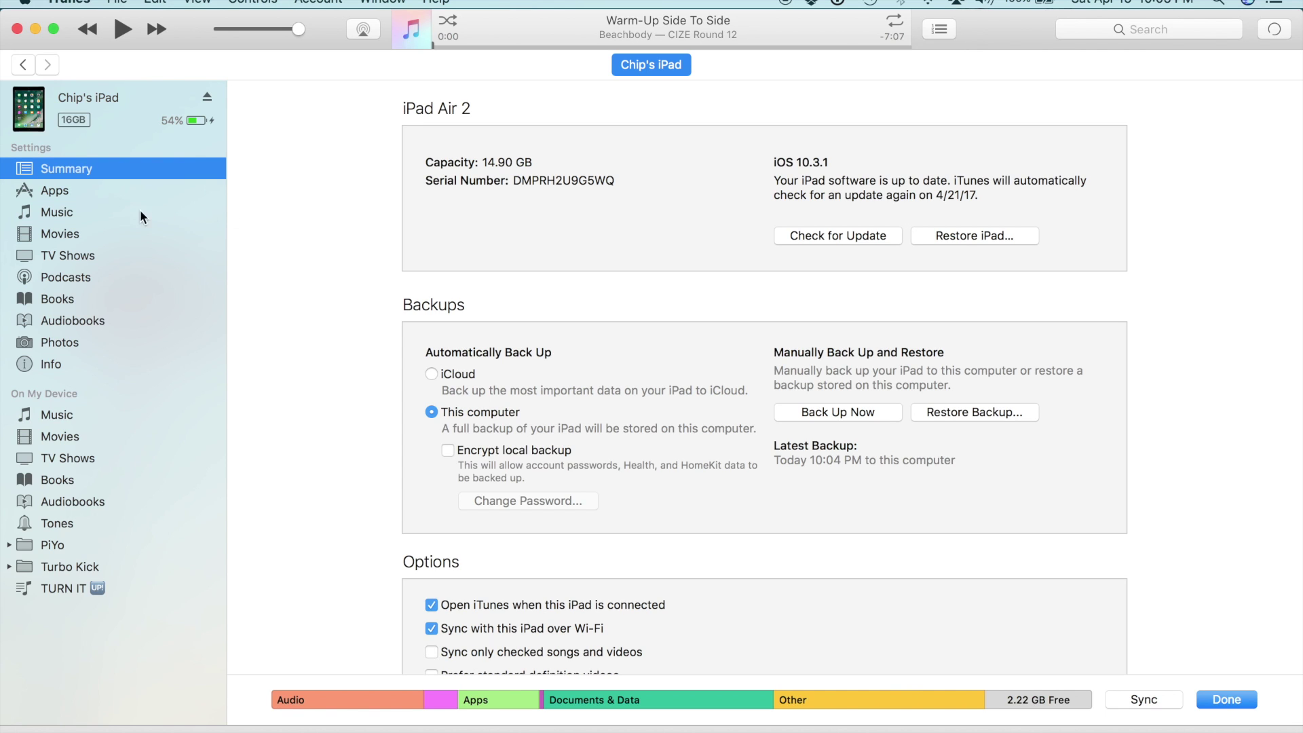
{"action": "left_click", "coordinate": [81, 210]}
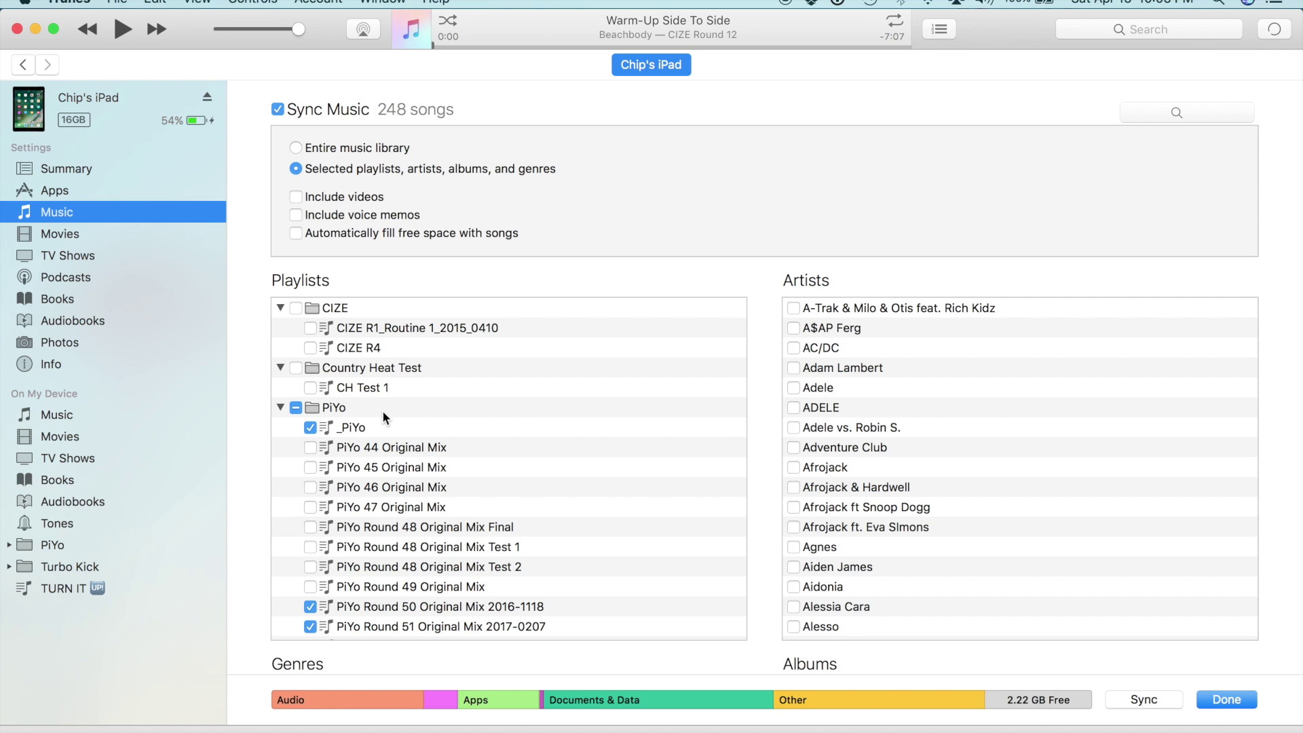
{"action": "scroll", "coordinate": [383, 417], "scroll_direction": "down", "scroll_amount": 10}
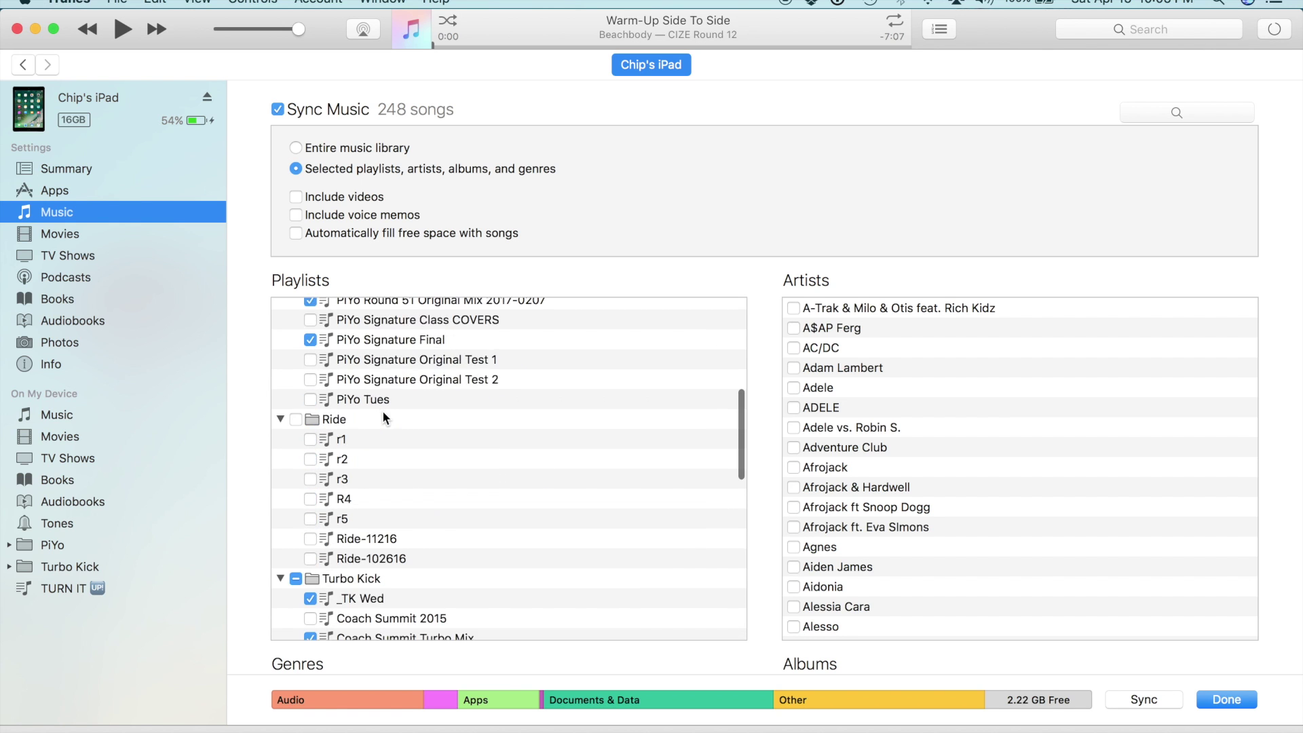
{"action": "scroll", "coordinate": [383, 416], "scroll_direction": "down", "scroll_amount": 6}
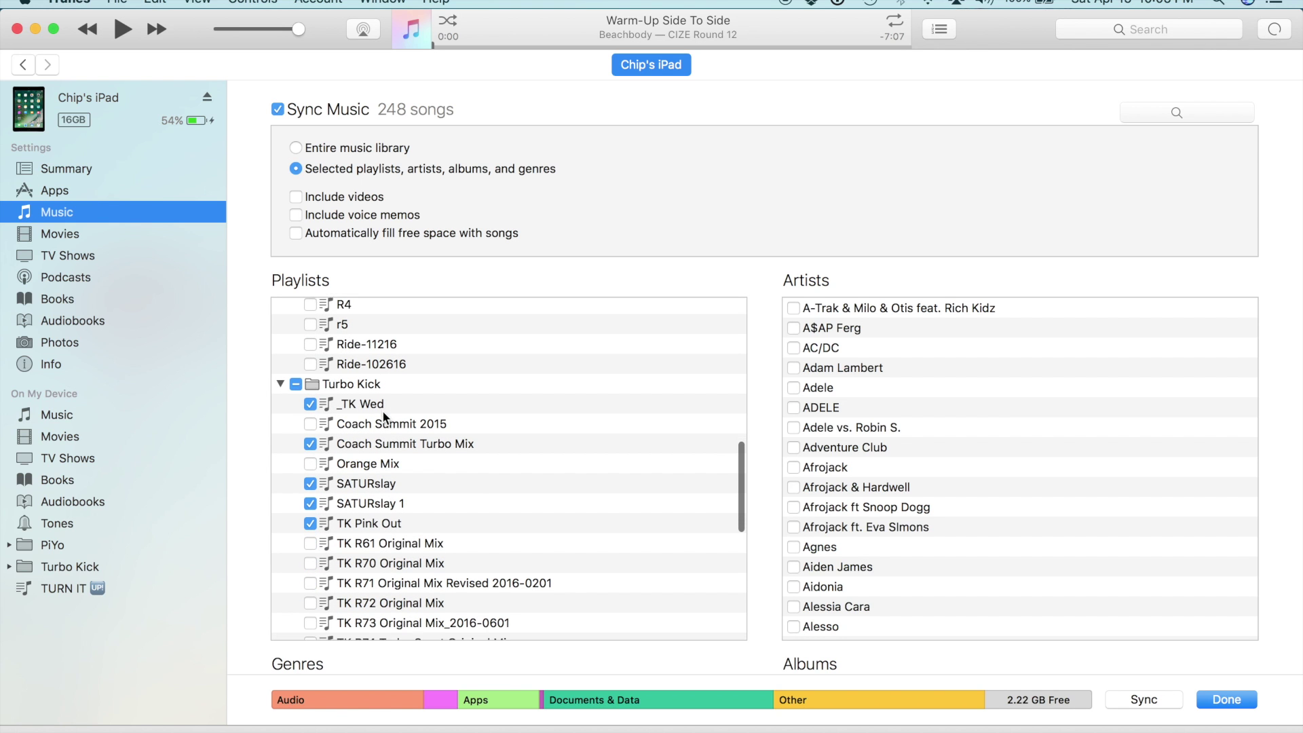
{"action": "scroll", "coordinate": [384, 417], "scroll_direction": "down", "scroll_amount": 3}
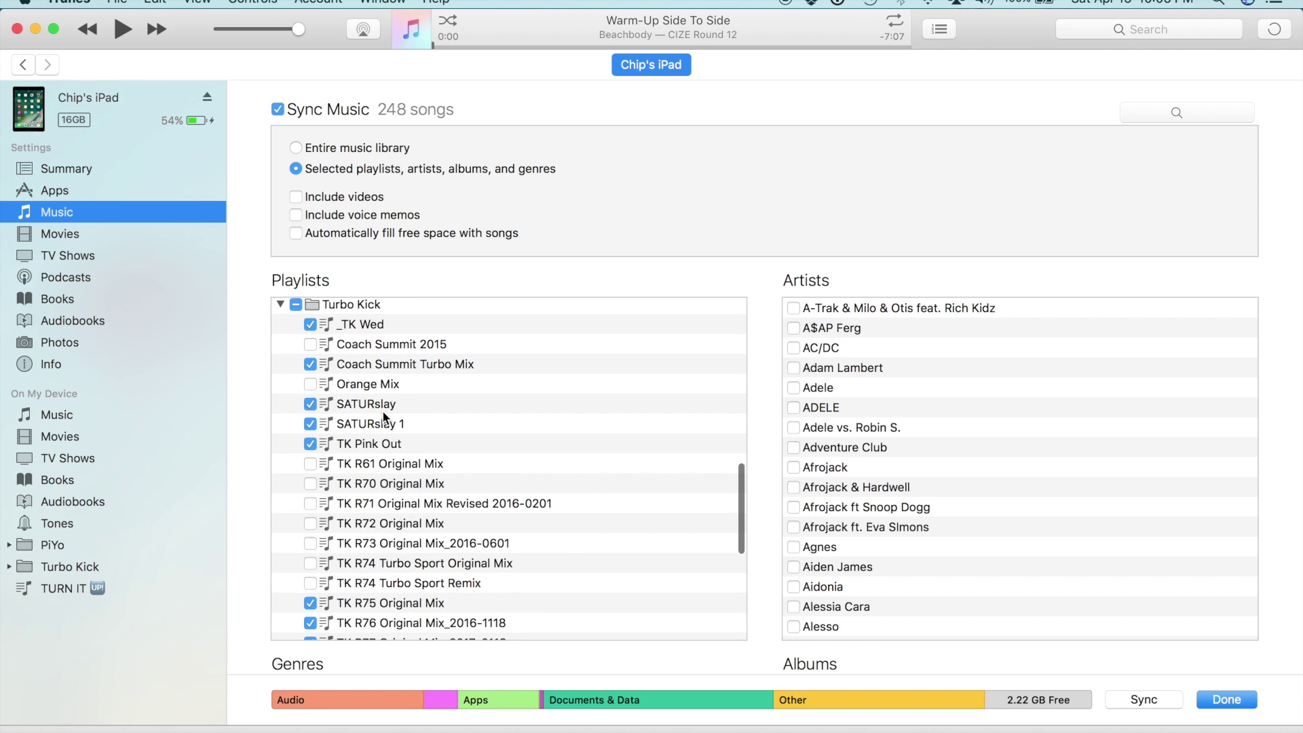
{"action": "scroll", "coordinate": [384, 416], "scroll_direction": "down", "scroll_amount": 5}
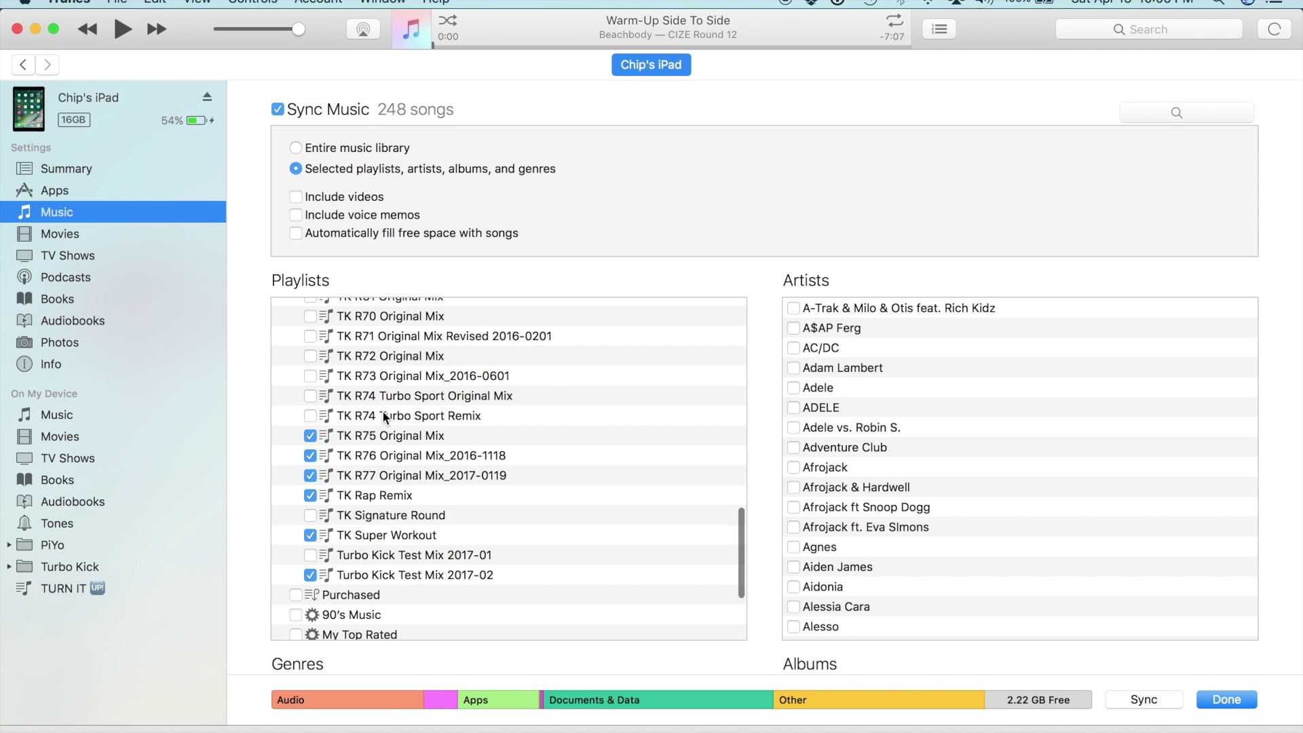
{"action": "scroll", "coordinate": [384, 416], "scroll_direction": "down", "scroll_amount": 6}
{"action": "scroll", "coordinate": [383, 417], "scroll_direction": "down", "scroll_amount": 2}
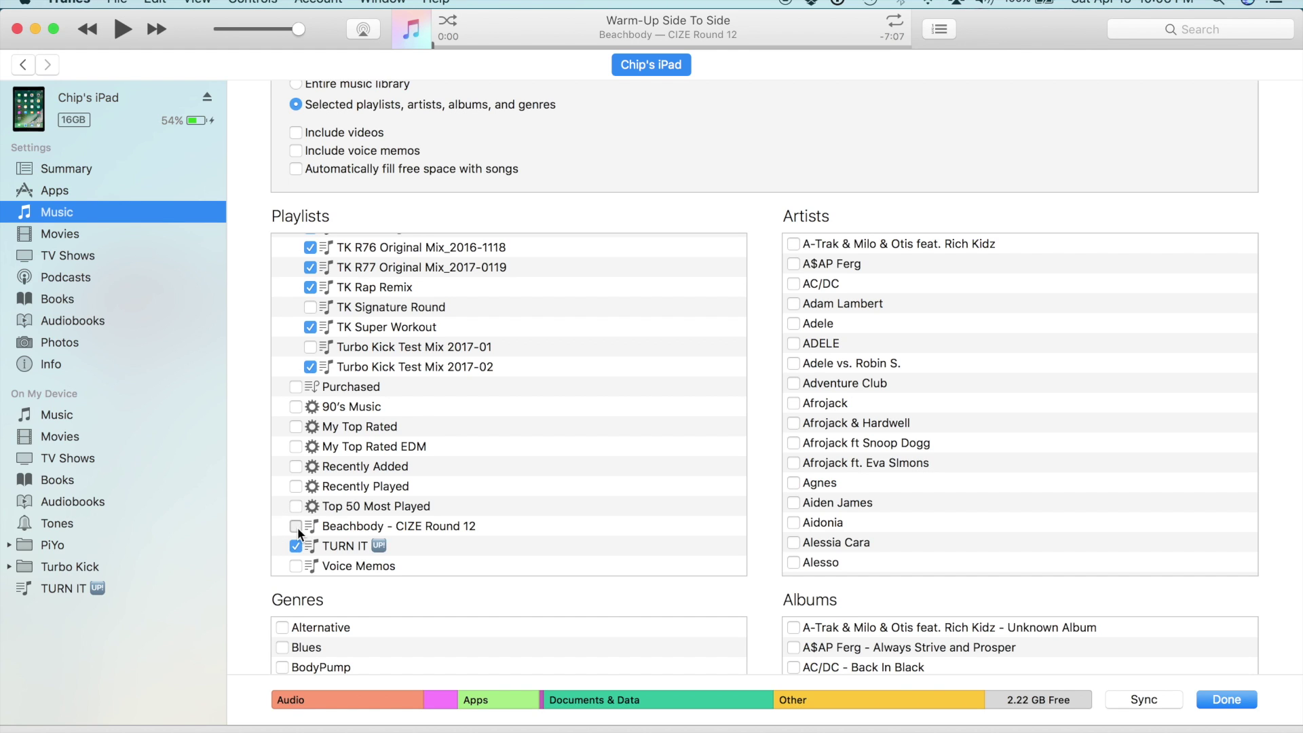
{"action": "left_click", "coordinate": [296, 526]}
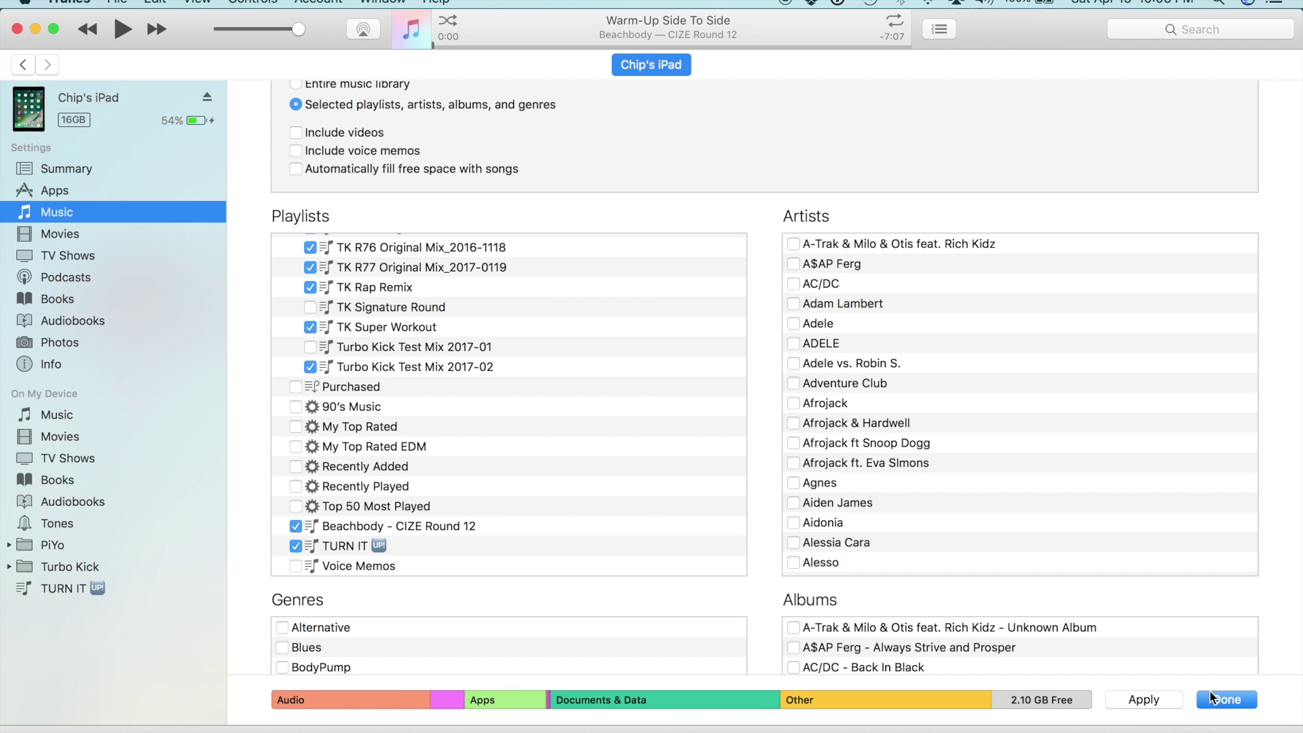
{"action": "left_click", "coordinate": [1168, 699]}
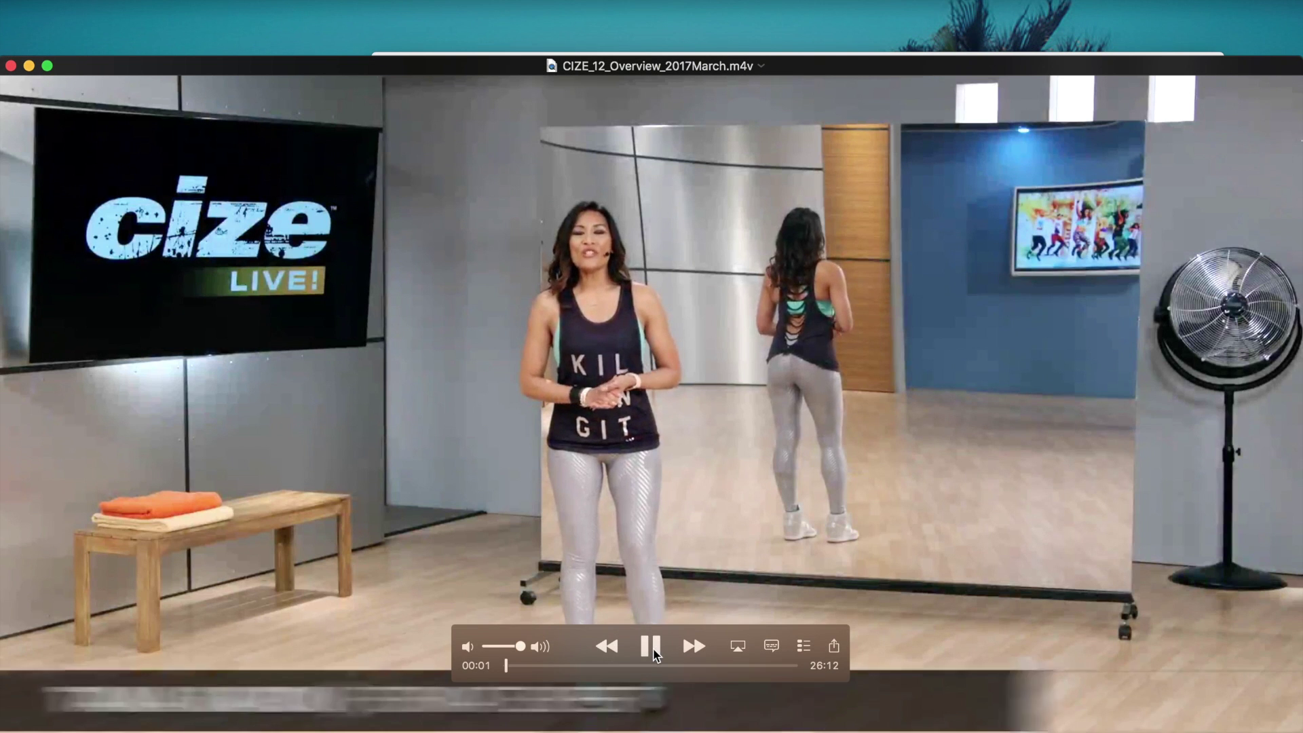
Step: Pause the CIZE_12_Overview_2017March.m4v video and jump to its 2ND 8-COUNT chapter
{"action": "left_click", "coordinate": [652, 646]}
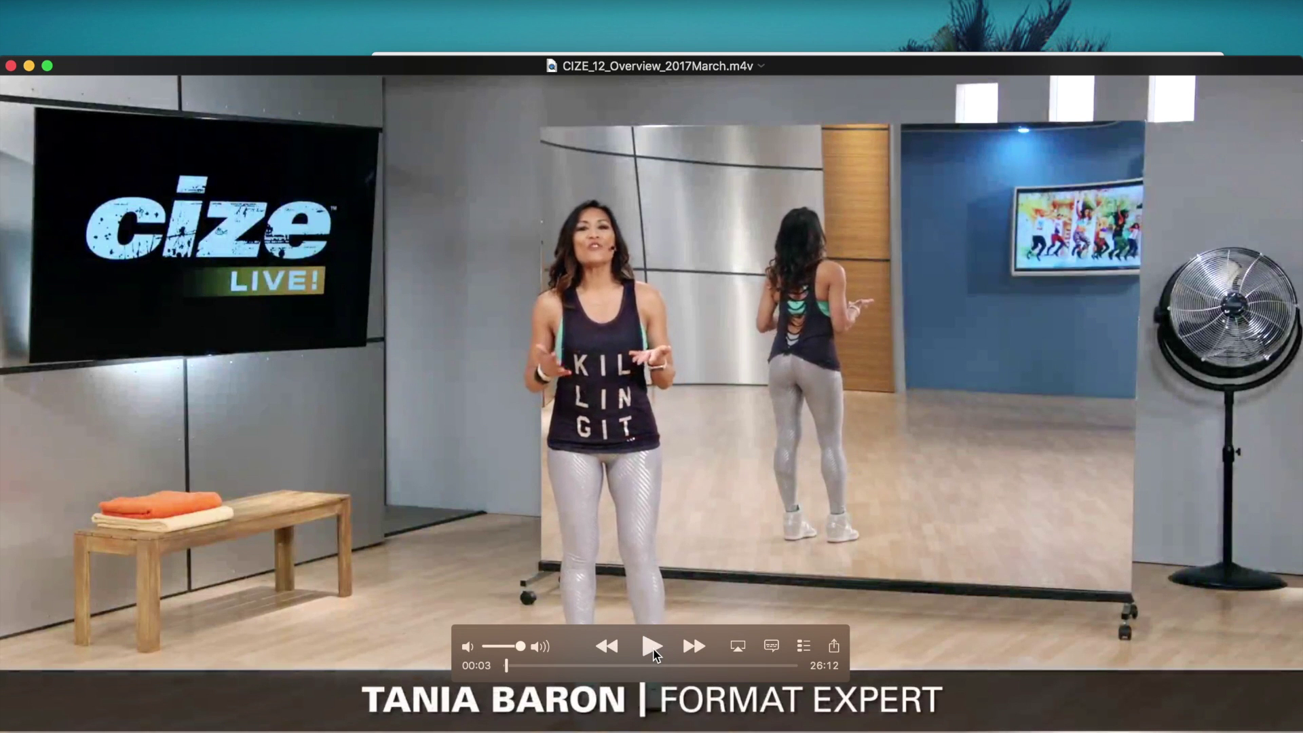
{"action": "left_click", "coordinate": [804, 648]}
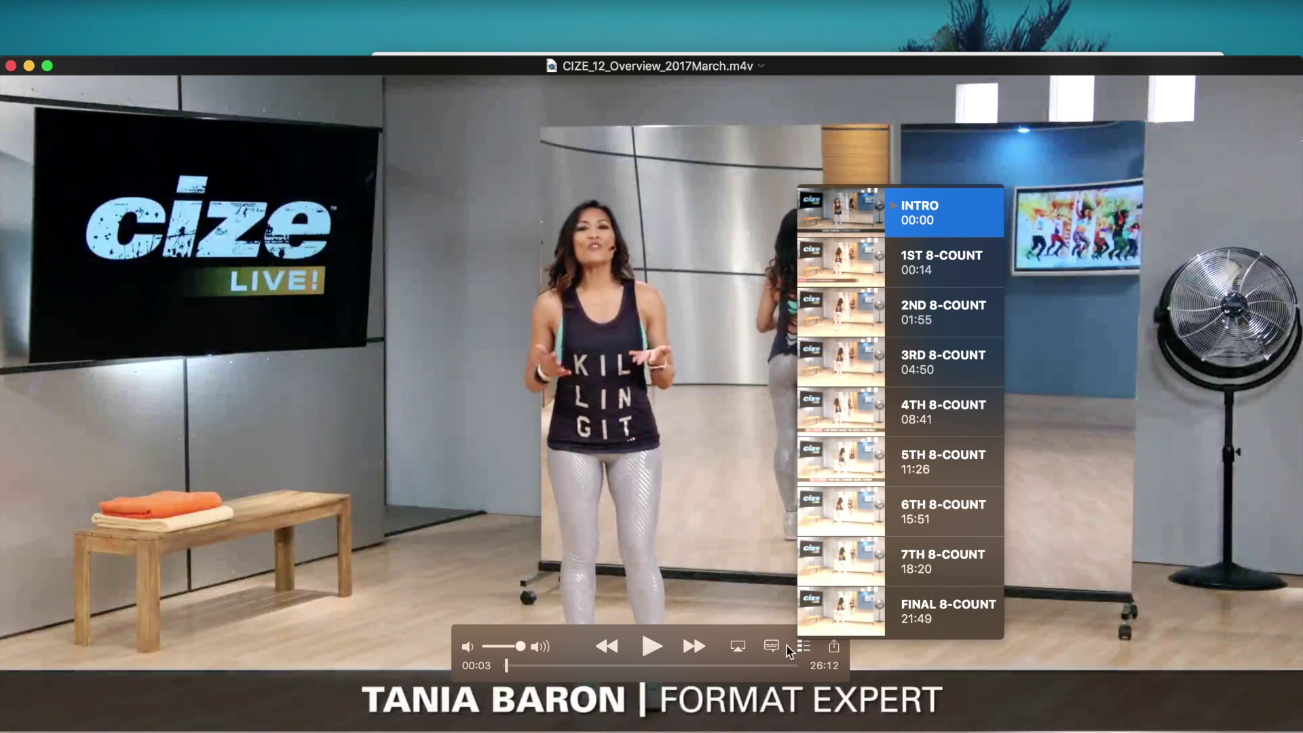
{"action": "left_click", "coordinate": [912, 317]}
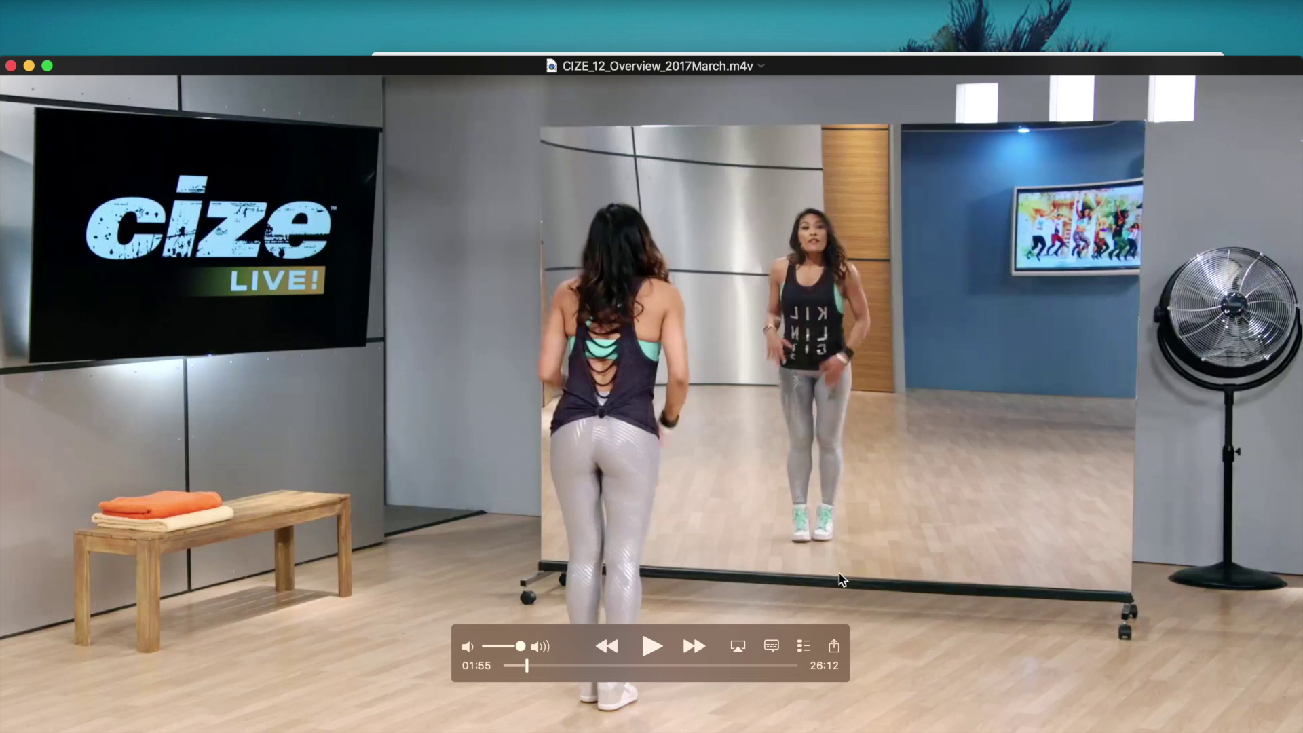
Step: Jump to the overview video's 3RD 8-COUNT chapter and return to the INTRO chapter
{"action": "left_click", "coordinate": [804, 646]}
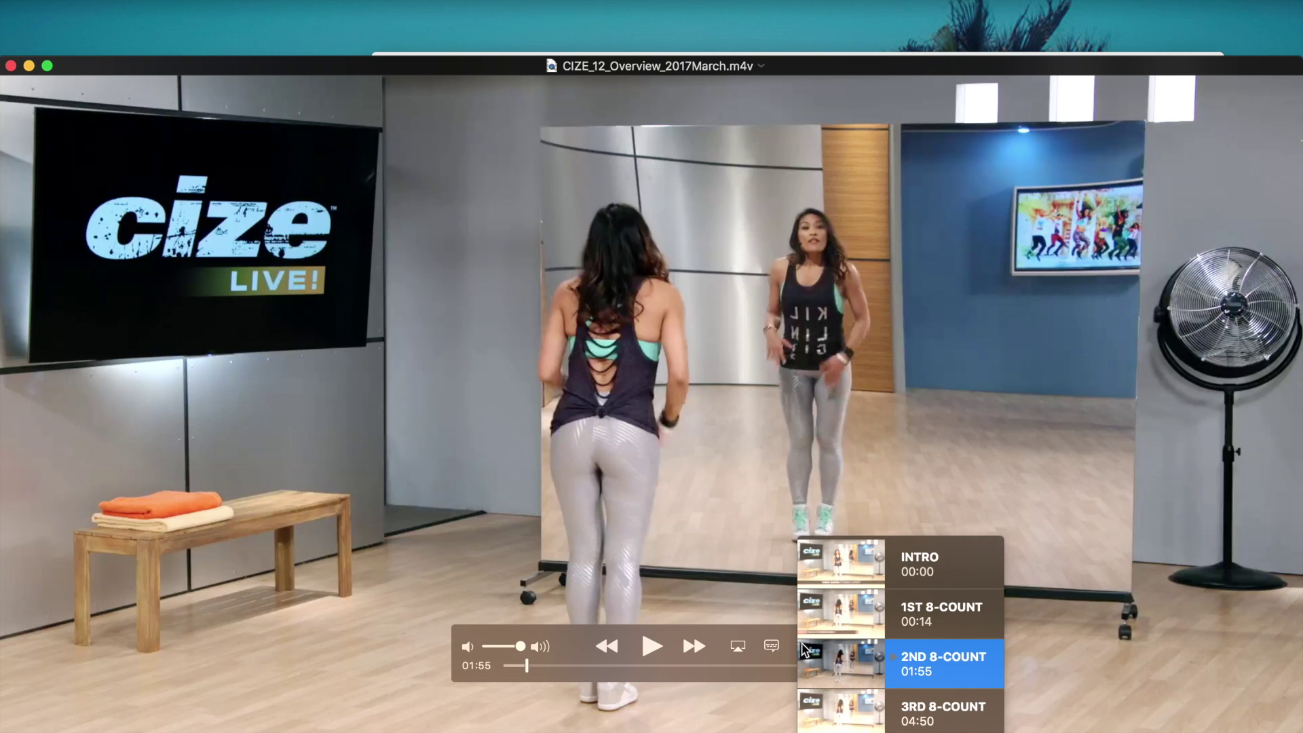
{"action": "left_click", "coordinate": [933, 724]}
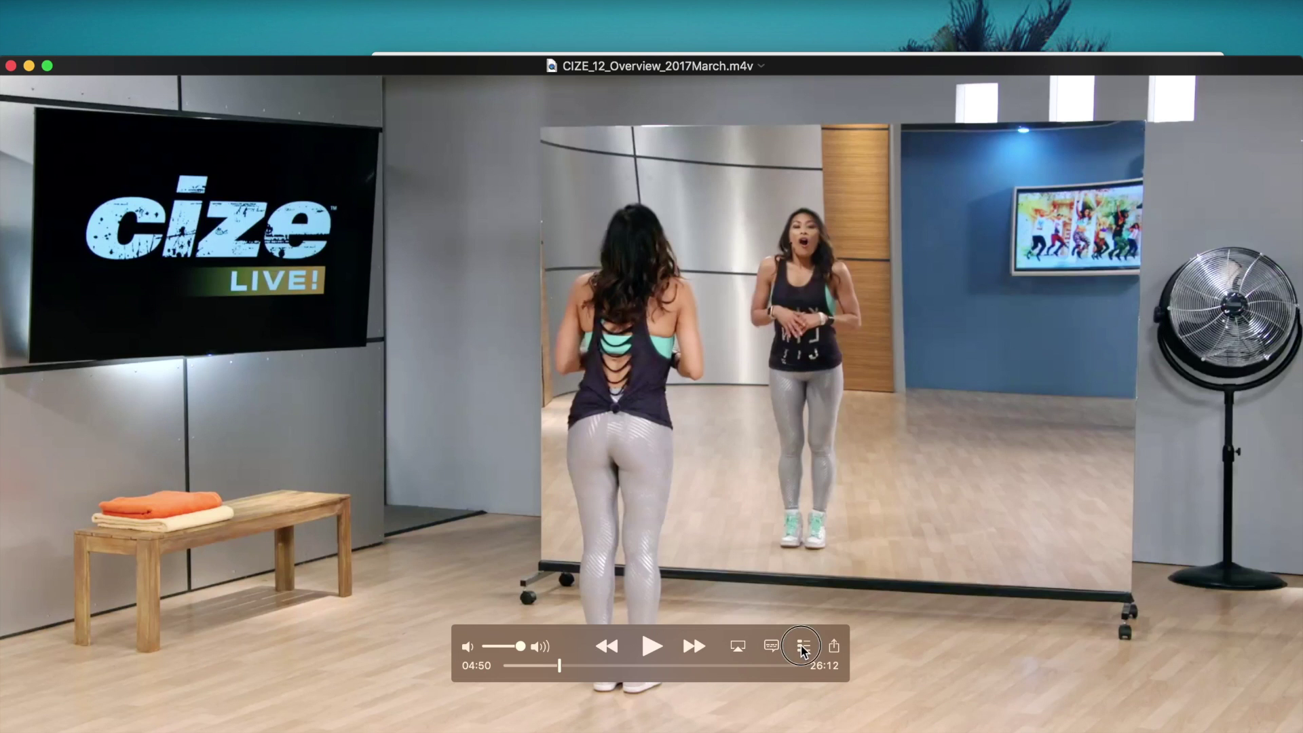
{"action": "left_click", "coordinate": [802, 648]}
{"action": "left_click", "coordinate": [906, 575]}
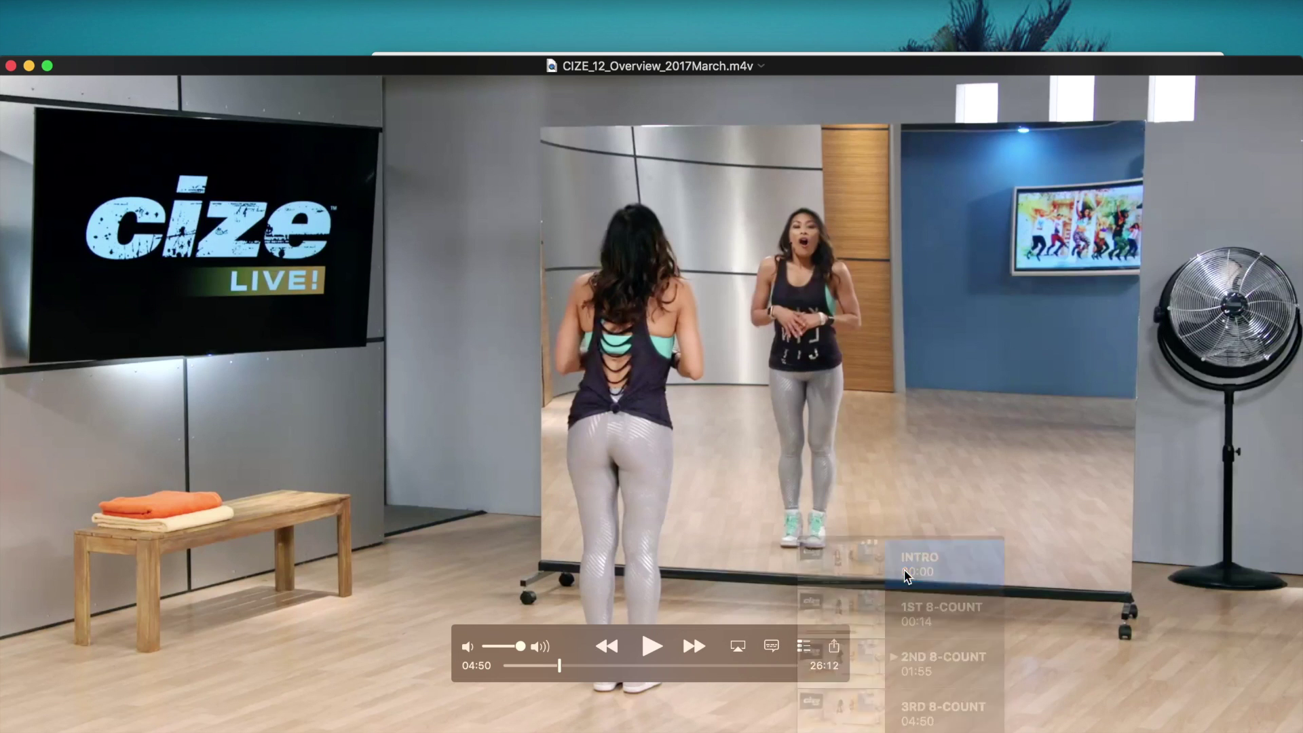